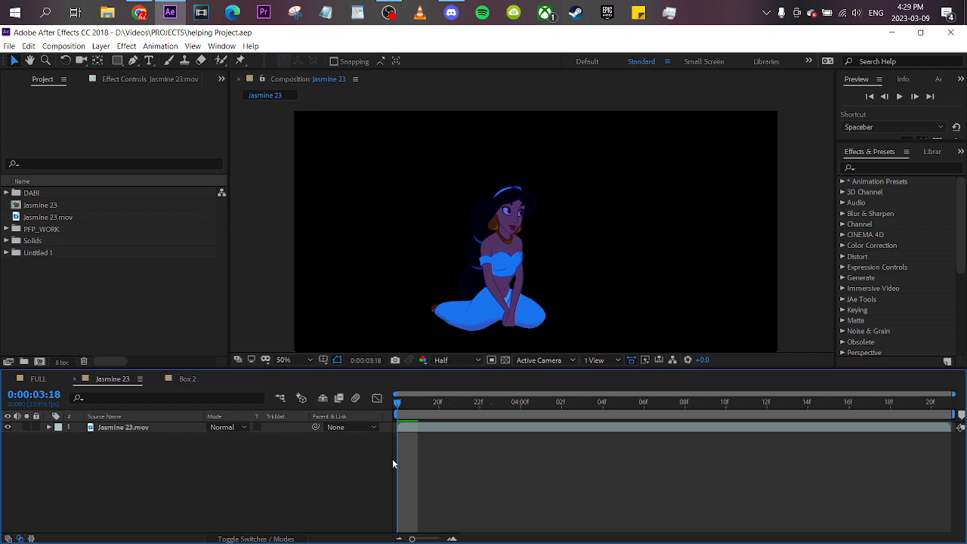
{"action": "left_click", "coordinate": [157, 379]}
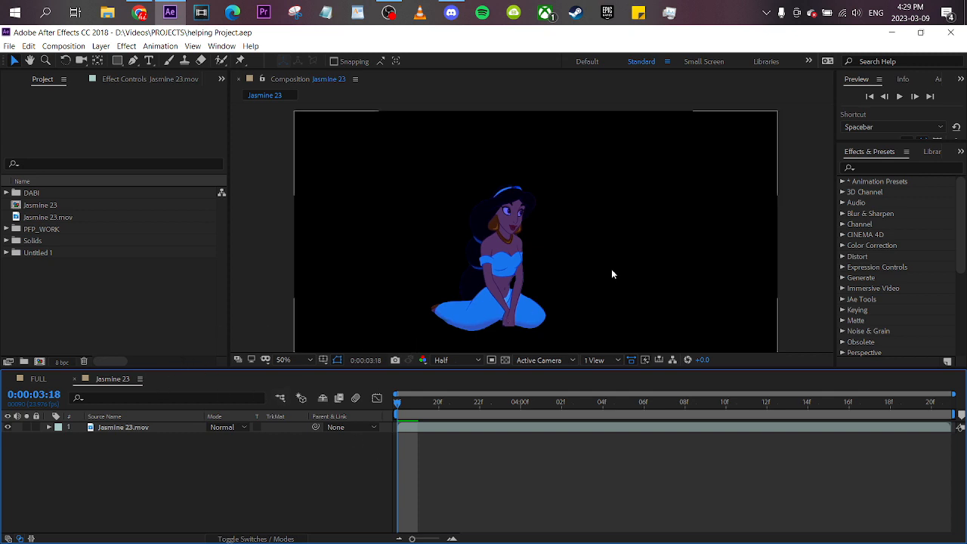
{"action": "left_click", "coordinate": [202, 427]}
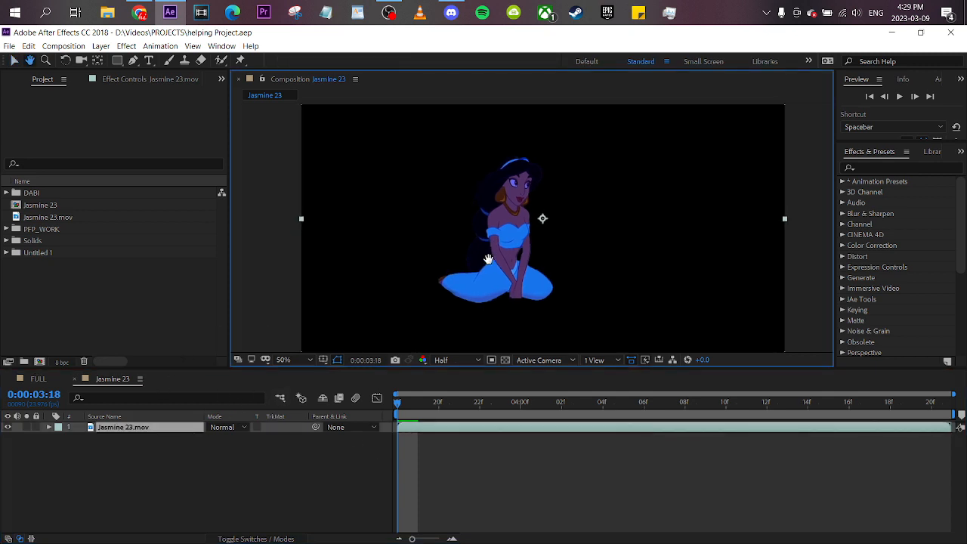
{"action": "scroll", "coordinate": [520, 246], "scroll_direction": "down", "scroll_amount": 2}
{"action": "scroll", "coordinate": [519, 246], "scroll_direction": "up", "scroll_amount": 2}
{"action": "left_click", "coordinate": [308, 360]}
{"action": "left_click", "coordinate": [300, 136]}
- Start a new composition and set its width to 1080 px for a 1080 × 1080 square frame
{"action": "left_click", "coordinate": [60, 310]}
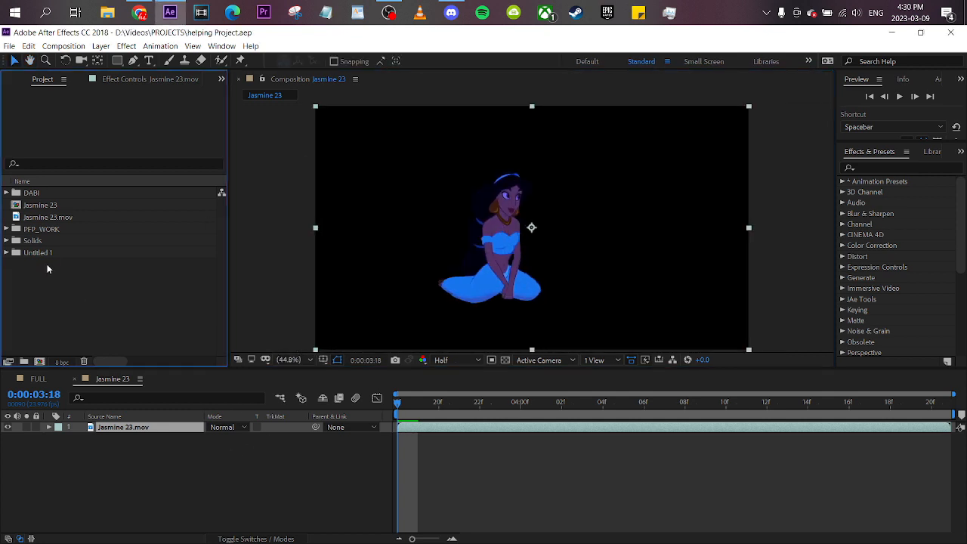
{"action": "right_click", "coordinate": [60, 294]}
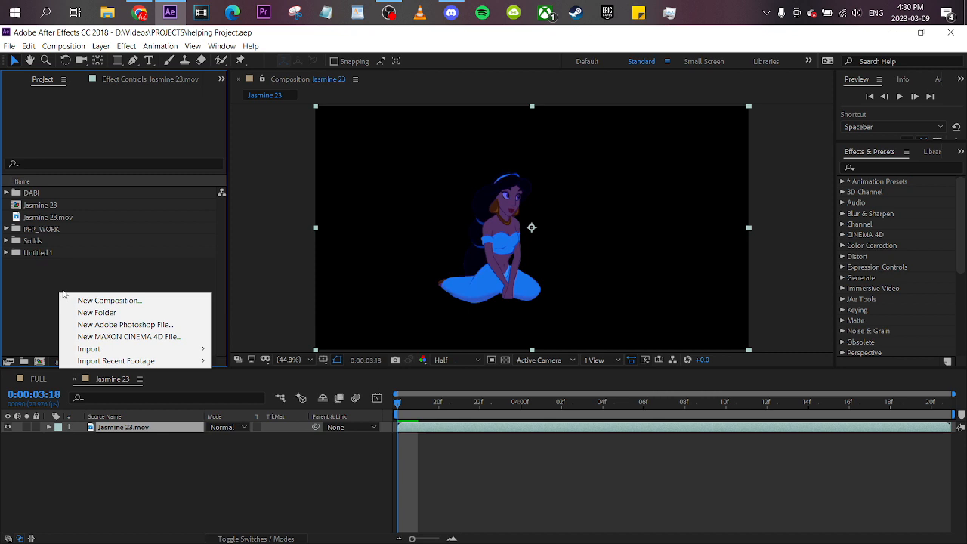
{"action": "left_click", "coordinate": [77, 301]}
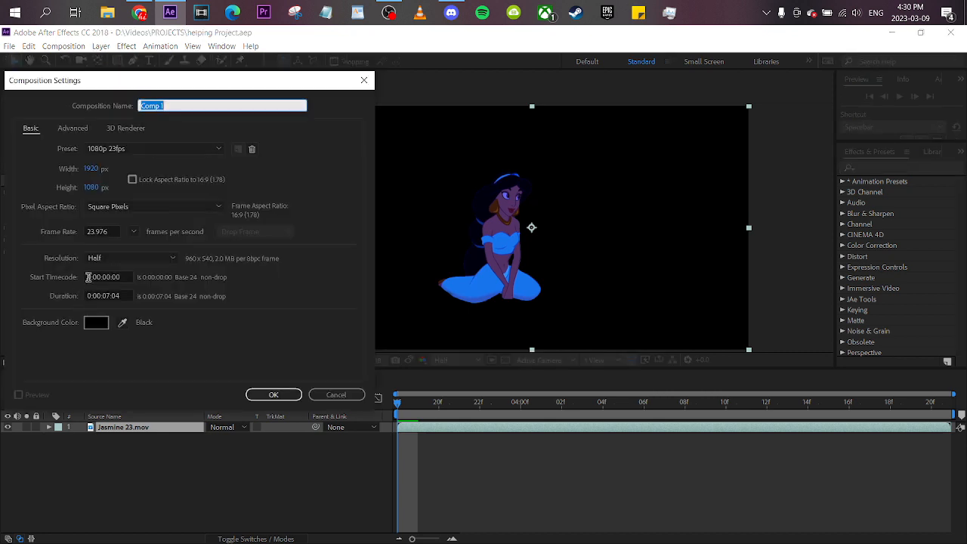
{"action": "left_click", "coordinate": [97, 169]}
{"action": "left_click_drag", "start_coordinate": [162, 92], "coordinate": [241, 83]}
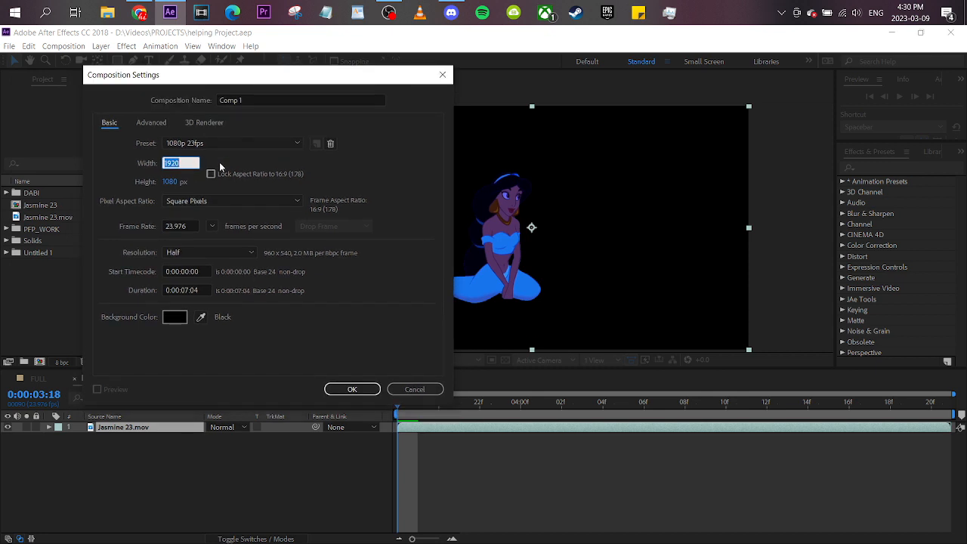
{"action": "type", "text": "1080"}
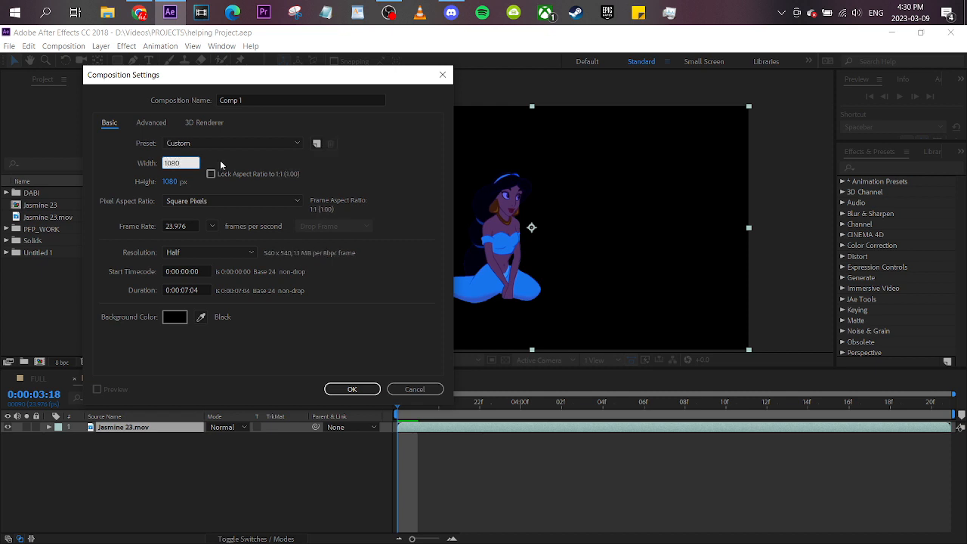
{"action": "left_click", "coordinate": [220, 165]}
{"action": "left_click", "coordinate": [169, 163]}
{"action": "left_click", "coordinate": [171, 182]}
{"action": "left_click", "coordinate": [203, 158]}
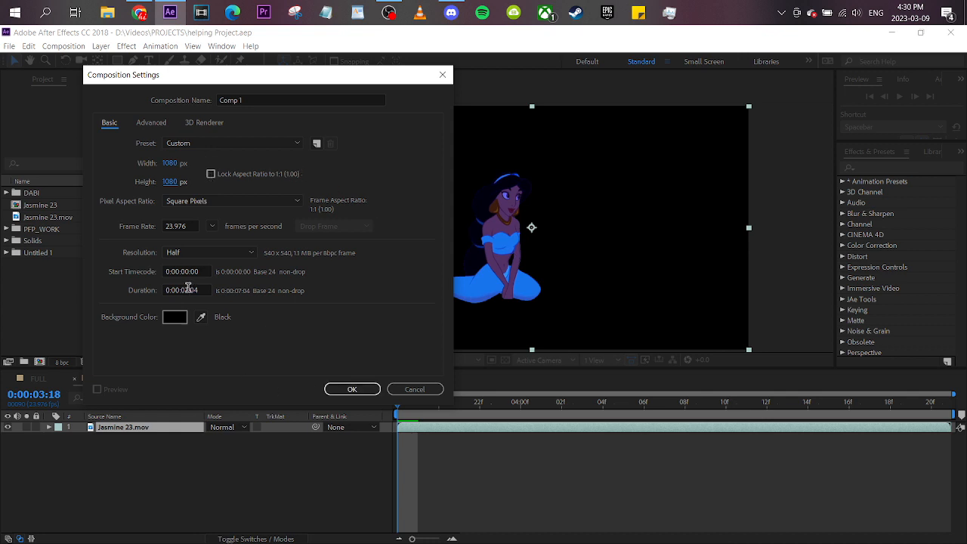
- Set the new composition's duration to 0:00:01:04 and create it
{"action": "left_click", "coordinate": [187, 289]}
{"action": "type", "text": "1"}
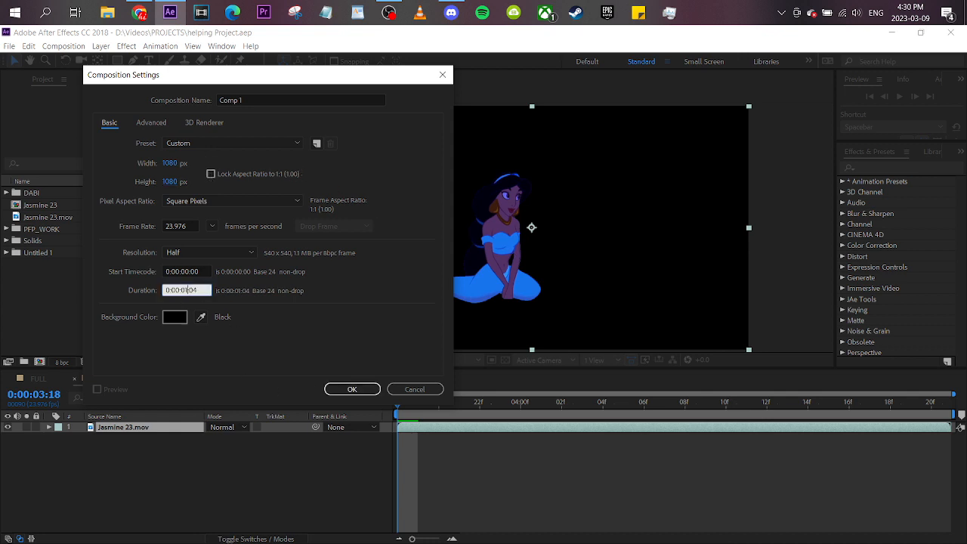
{"action": "left_click", "coordinate": [340, 389]}
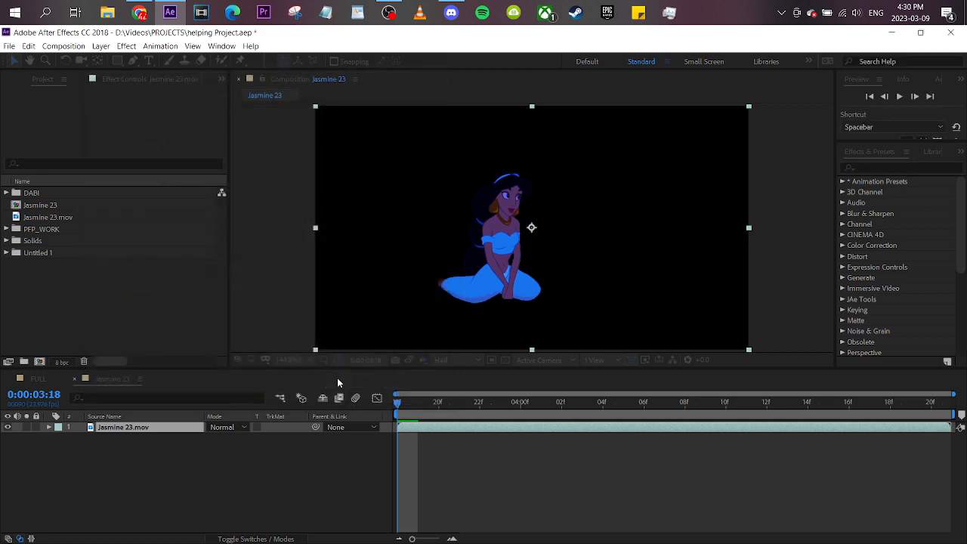
{"action": "left_click", "coordinate": [291, 357]}
{"action": "left_click", "coordinate": [343, 422]}
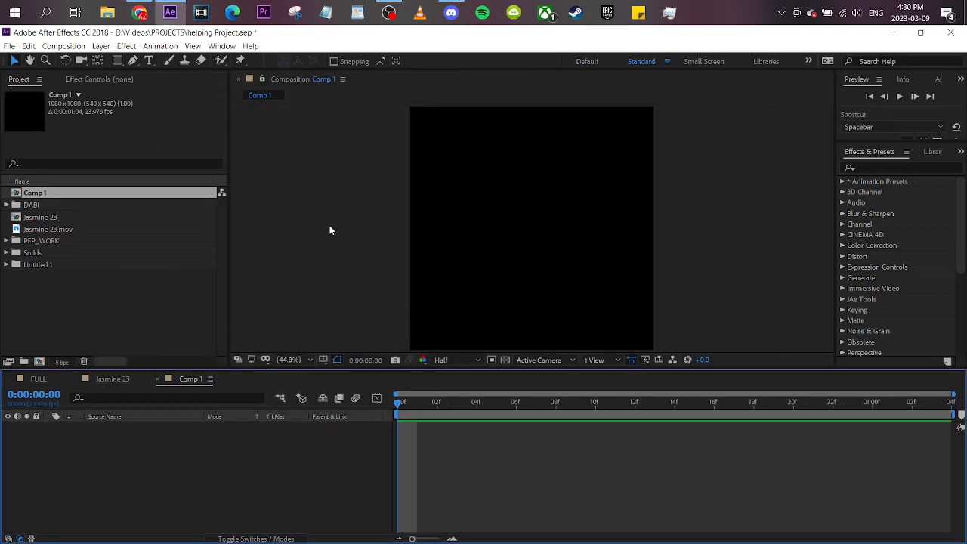
- Add a deep cyan solid at the full 1080 × 1080 px composition size
{"action": "left_click", "coordinate": [63, 46]}
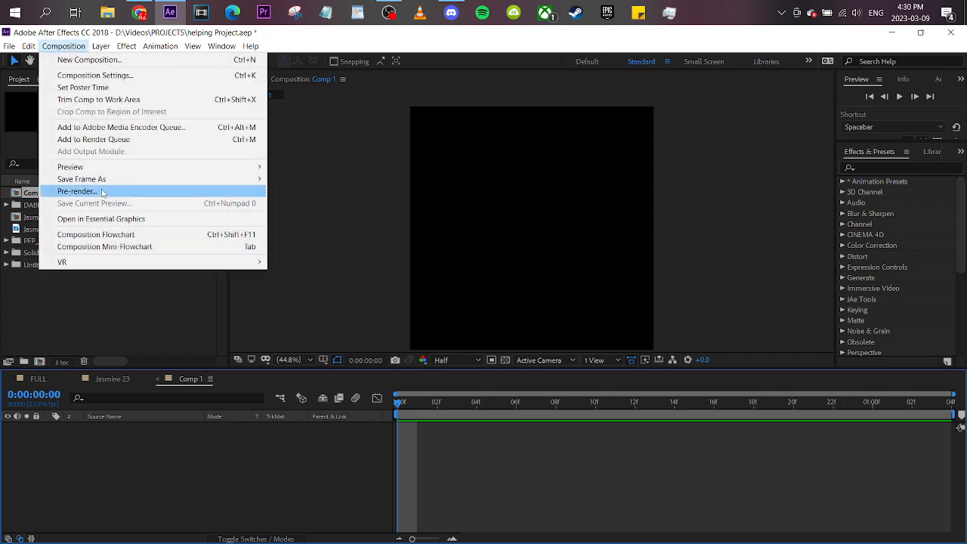
{"action": "left_click", "coordinate": [209, 457]}
{"action": "right_click", "coordinate": [263, 328]}
{"action": "mouse_move", "coordinate": [327, 337]}
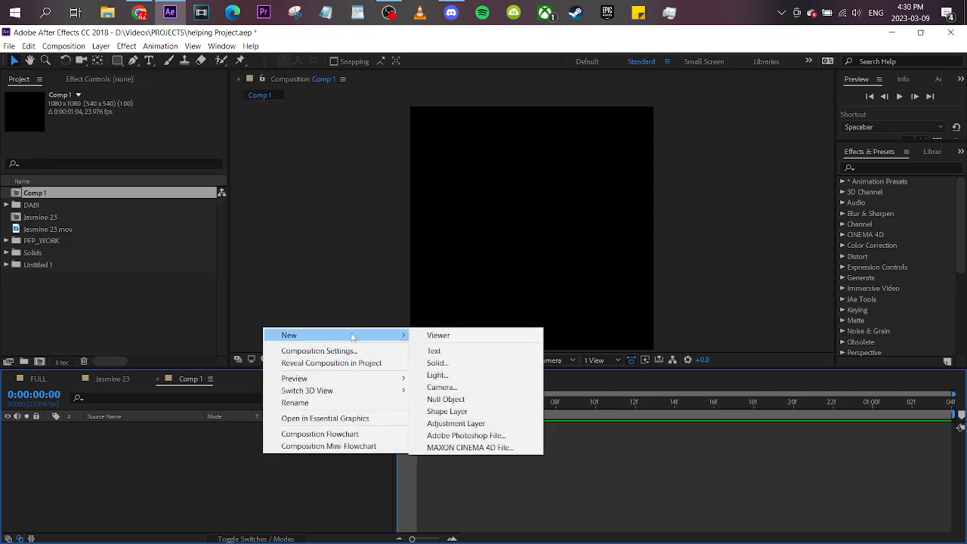
{"action": "left_click", "coordinate": [456, 363]}
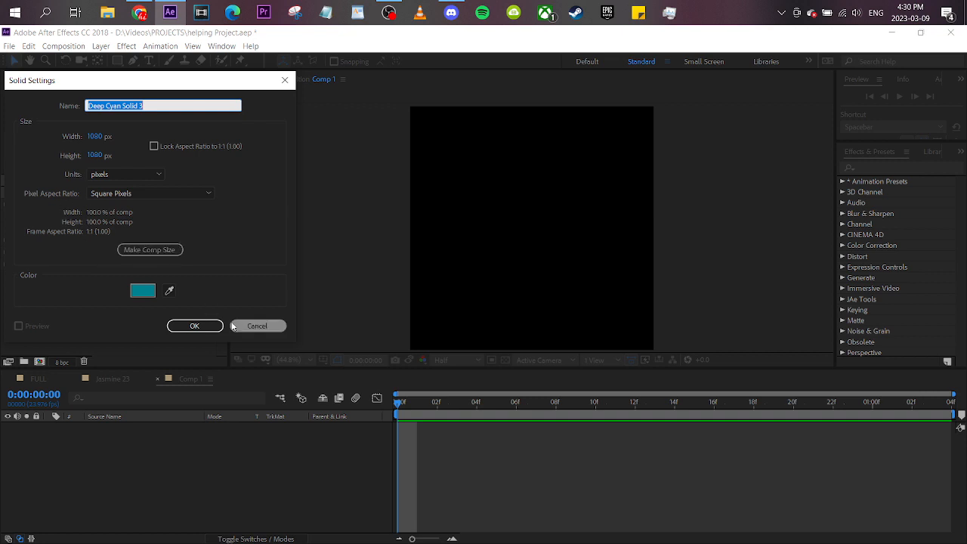
{"action": "left_click", "coordinate": [194, 324]}
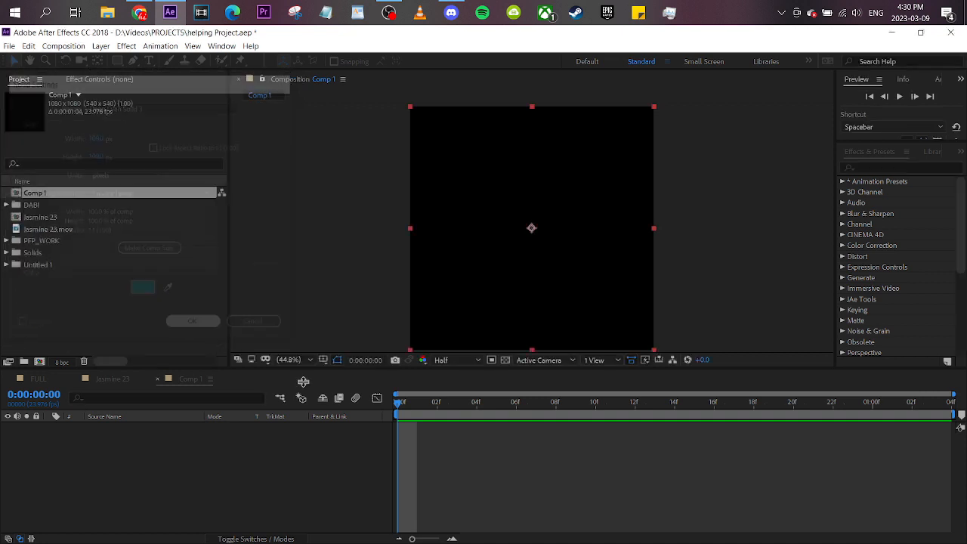
{"action": "left_click", "coordinate": [532, 428]}
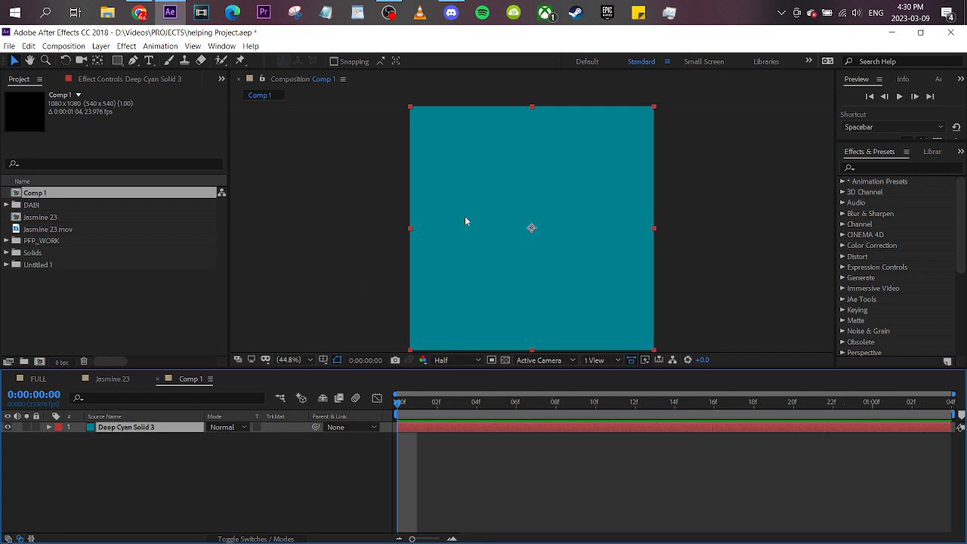
- Find the Gradient Ramp effect and apply it to the cyan solid
{"action": "left_click", "coordinate": [896, 171]}
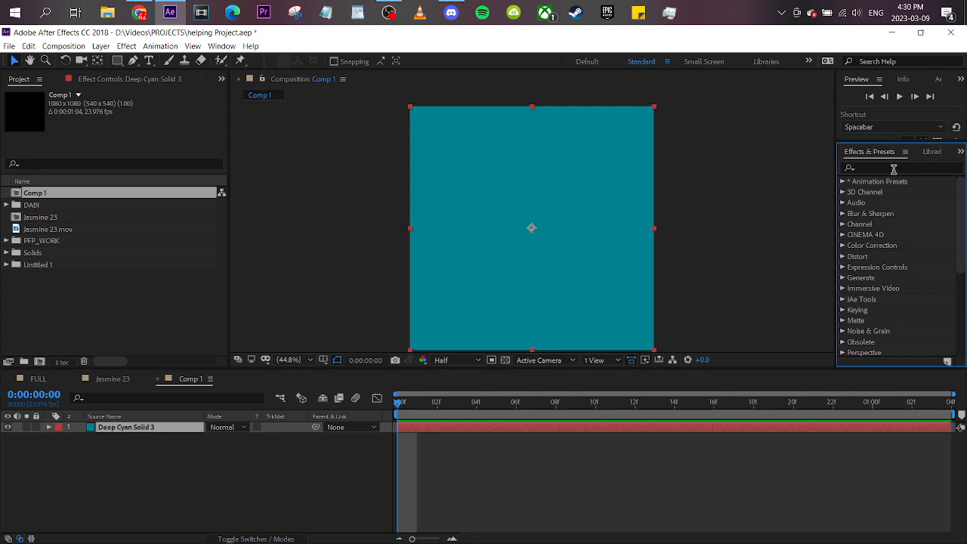
{"action": "left_click", "coordinate": [894, 170]}
{"action": "type", "text": "gradie"}
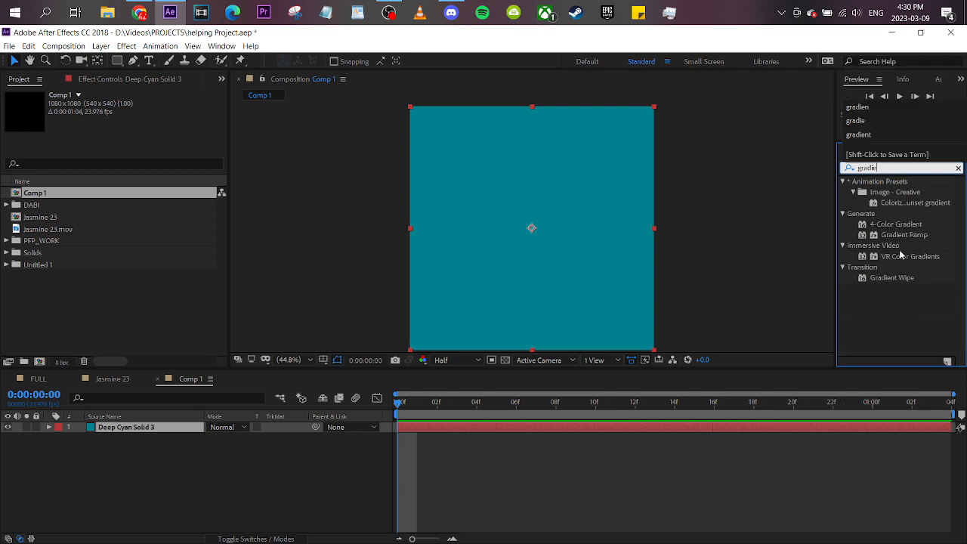
{"action": "double_click", "coordinate": [901, 237]}
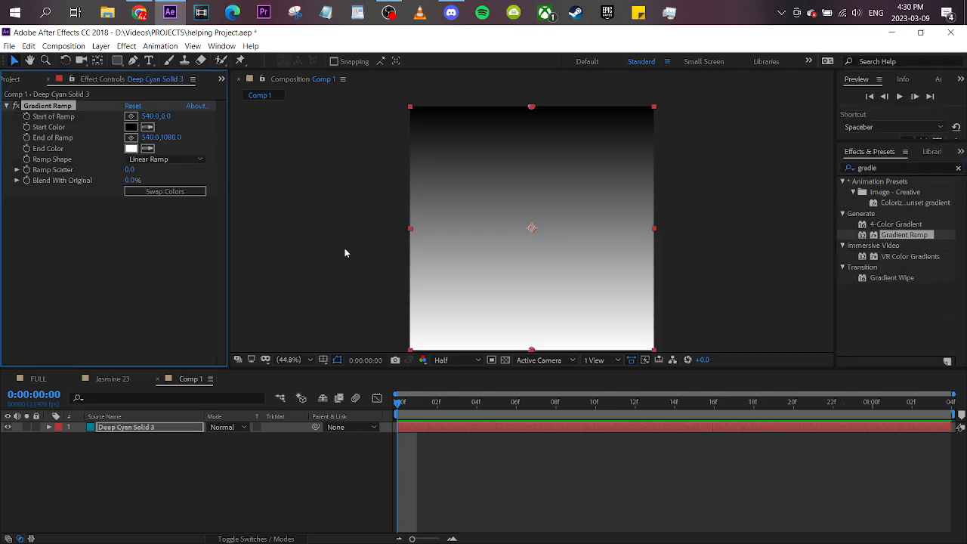
- Spread the Gradient Ramp horizontally beyond the solid, moving its start to about 1946, 610 and its end to about -1052, 568
{"action": "left_click", "coordinate": [529, 108]}
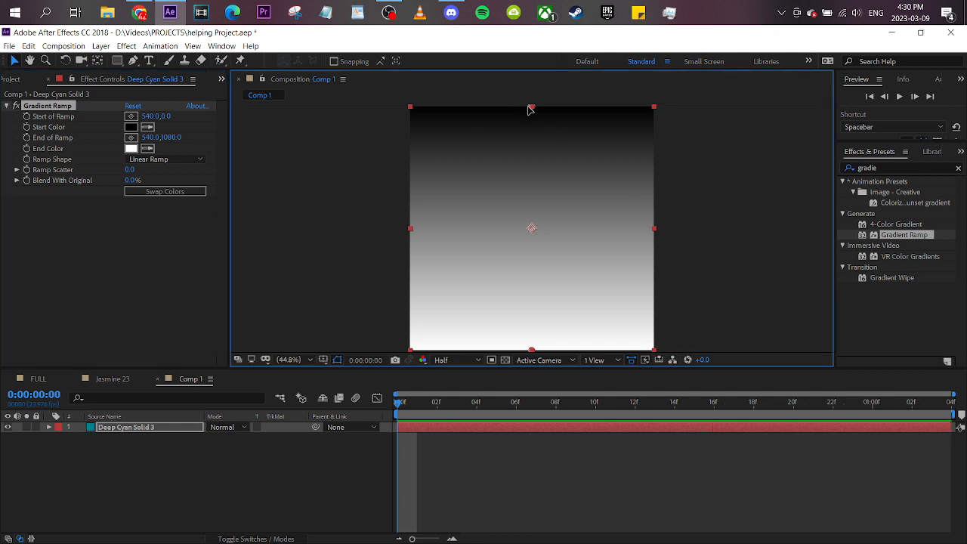
{"action": "left_click_drag", "start_coordinate": [531, 106], "coordinate": [680, 254]}
{"action": "scroll", "coordinate": [528, 267], "scroll_direction": "up", "scroll_amount": 1}
{"action": "scroll", "coordinate": [528, 268], "scroll_direction": "down", "scroll_amount": 2}
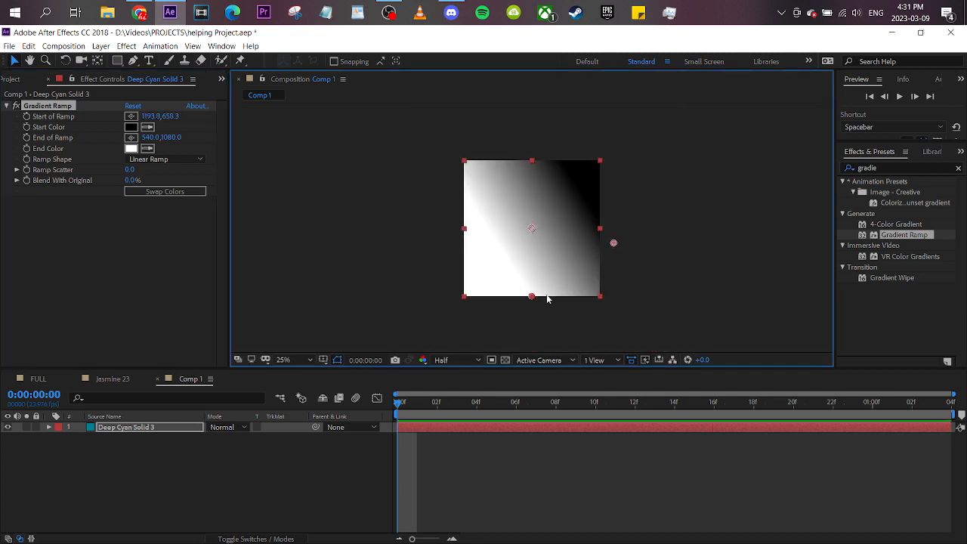
{"action": "left_click_drag", "start_coordinate": [530, 297], "coordinate": [333, 234]}
{"action": "left_click_drag", "start_coordinate": [617, 244], "coordinate": [664, 243]}
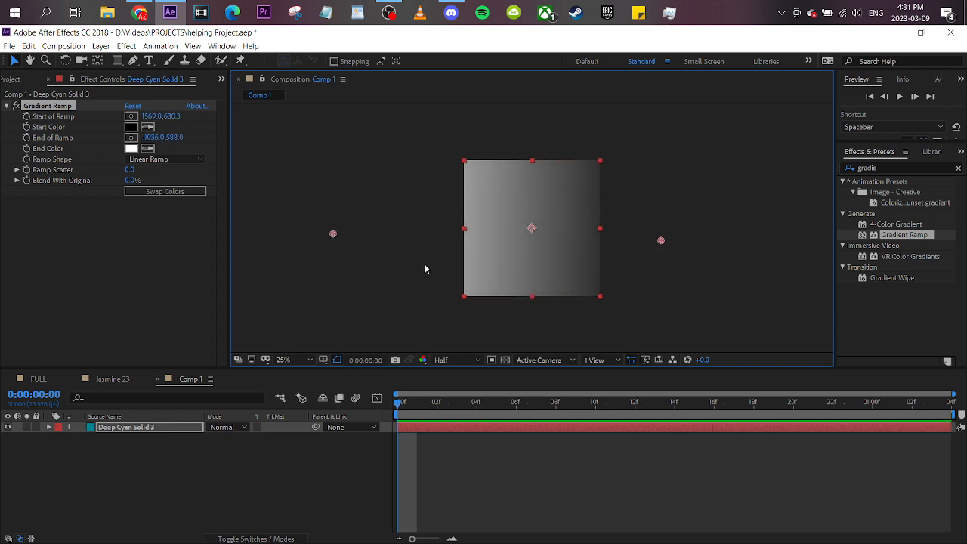
{"action": "mouse_move", "coordinate": [335, 240]}
{"action": "left_mouse_down"}
{"action": "mouse_move", "coordinate": [290, 233]}
{"action": "mouse_move", "coordinate": [337, 236]}
{"action": "left_mouse_up"}
{"action": "left_click_drag", "start_coordinate": [663, 242], "coordinate": [684, 239]}
{"action": "left_click", "coordinate": [328, 234]}
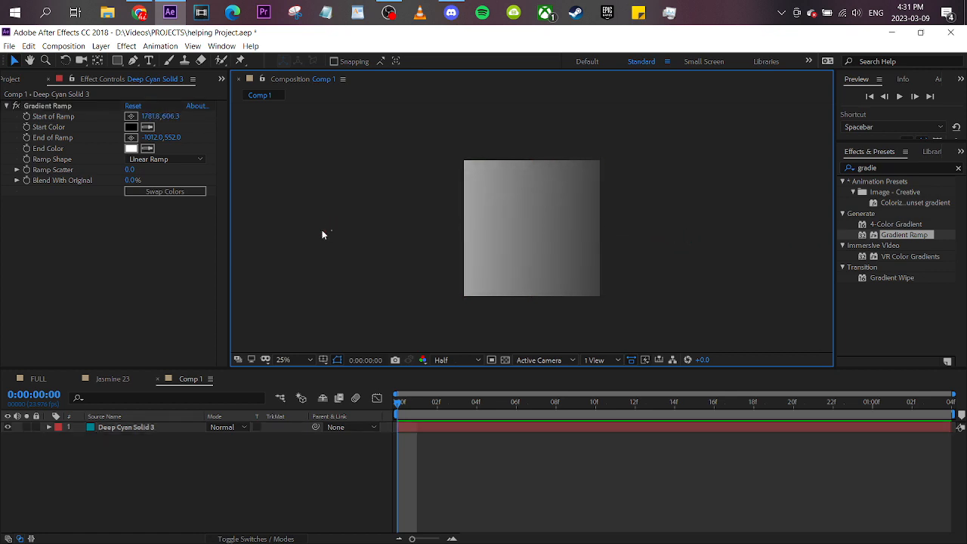
{"action": "left_click", "coordinate": [179, 428]}
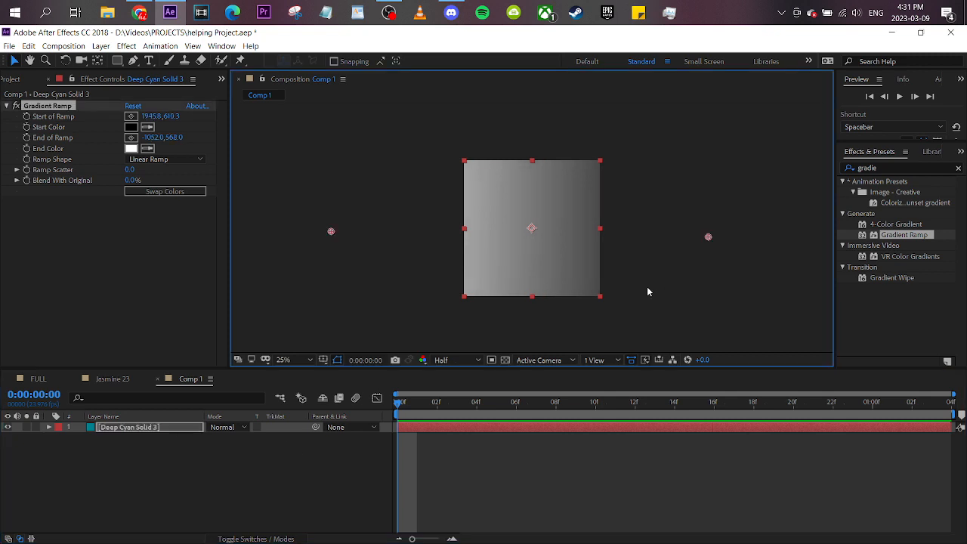
{"action": "left_click", "coordinate": [251, 504]}
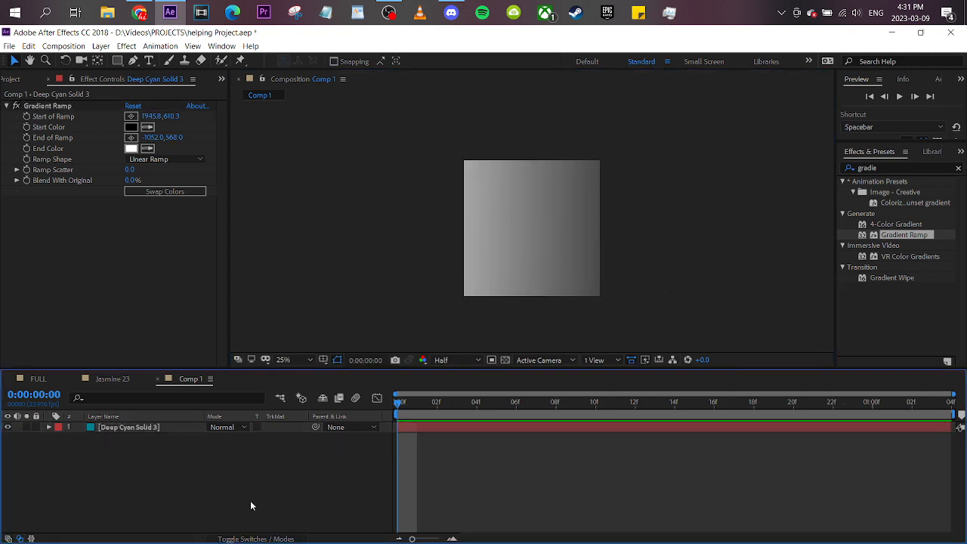
- Show the layer switches and make the gradient solid a 3D layer
{"action": "left_click", "coordinate": [262, 539]}
{"action": "left_click", "coordinate": [117, 427]}
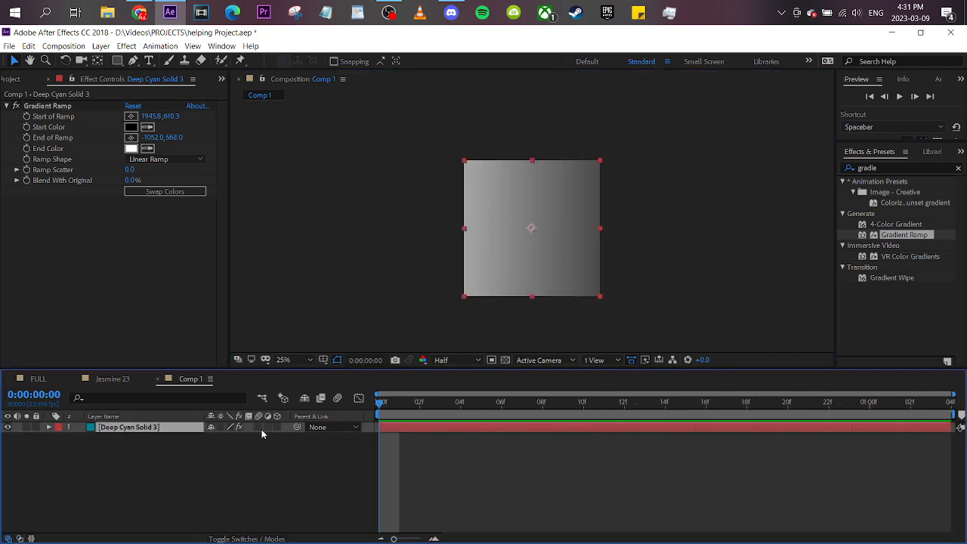
{"action": "left_click", "coordinate": [277, 427]}
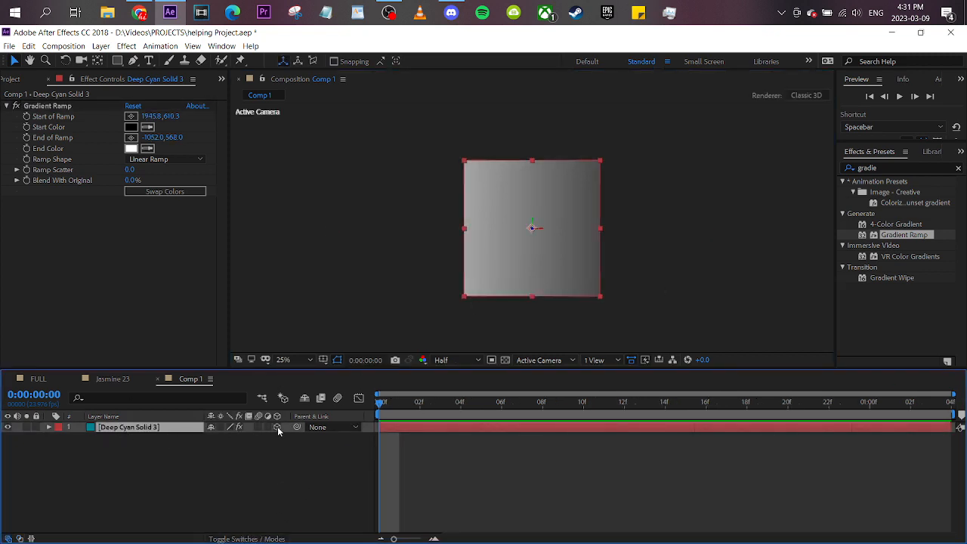
- Switch the composition's 3D view to Top, with the gradient solid selected and the whole frame in view at 25%
{"action": "left_click", "coordinate": [551, 362]}
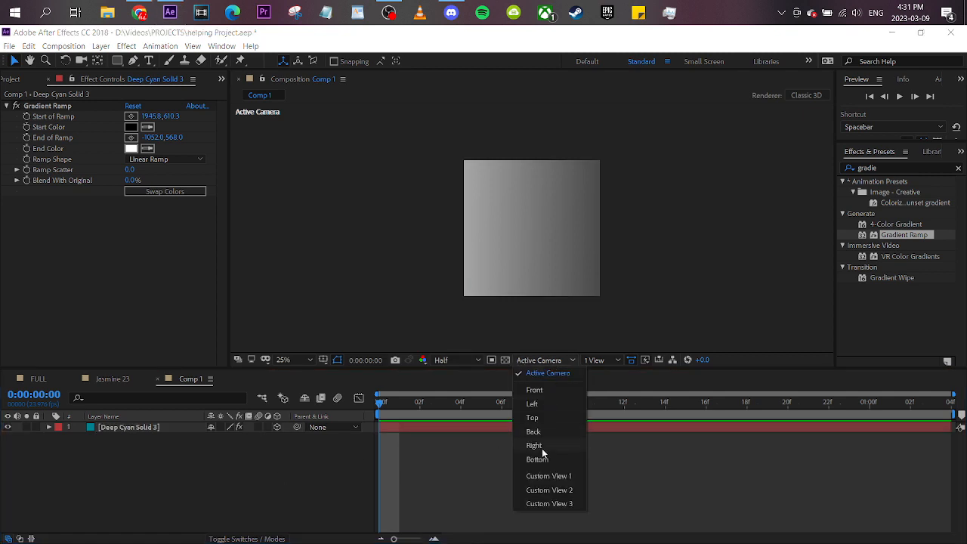
{"action": "left_click", "coordinate": [535, 420]}
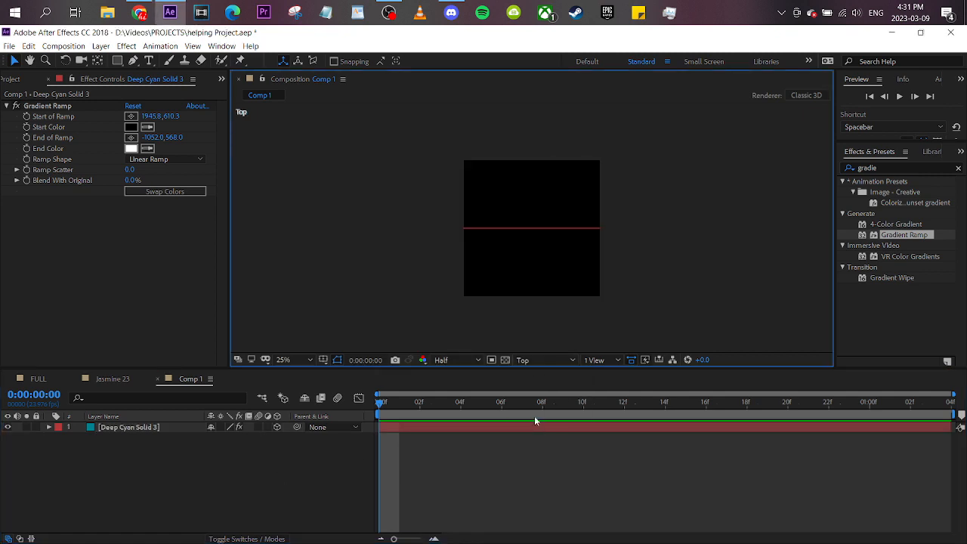
{"action": "left_click", "coordinate": [521, 232]}
{"action": "left_click", "coordinate": [545, 360]}
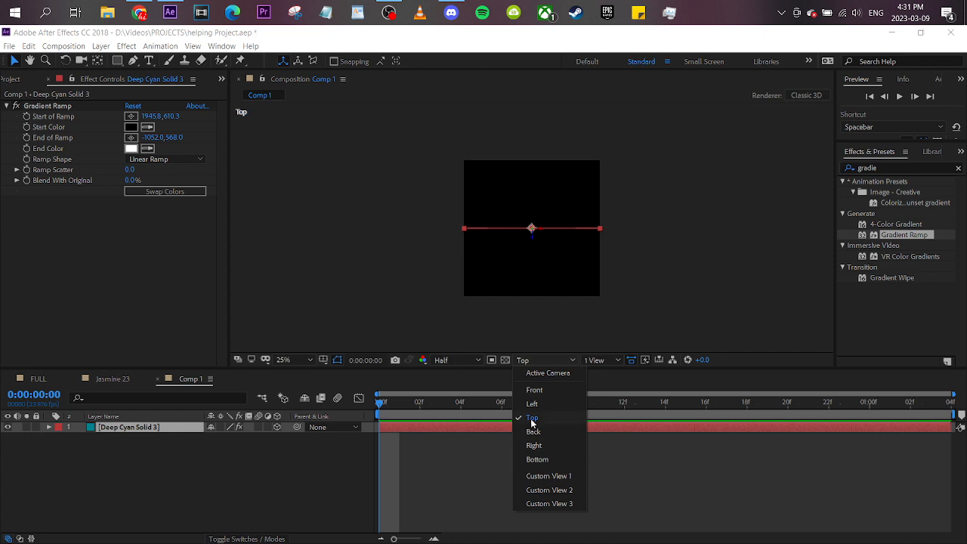
{"action": "left_click", "coordinate": [531, 420]}
{"action": "scroll", "coordinate": [553, 266], "scroll_direction": "up", "scroll_amount": 2}
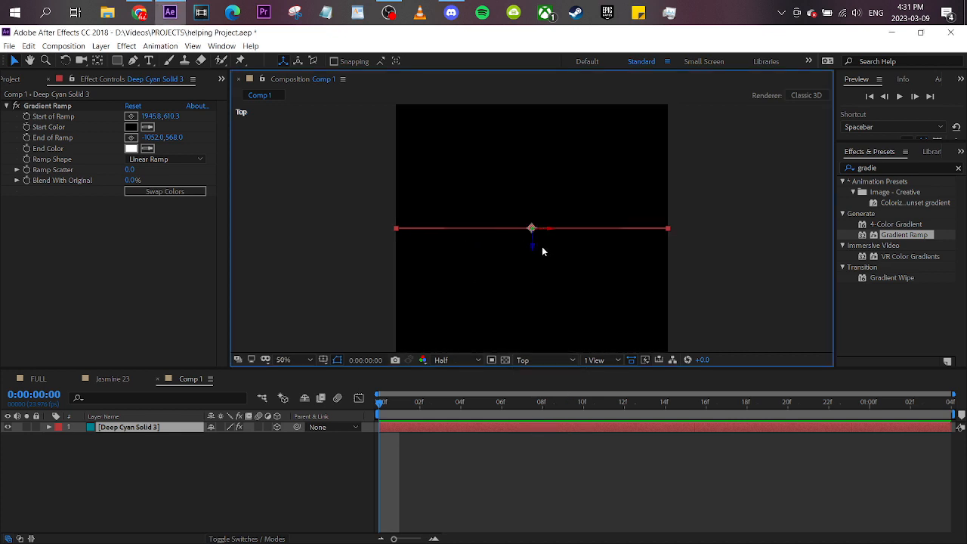
{"action": "scroll", "coordinate": [543, 252], "scroll_direction": "down", "scroll_amount": 2}
{"action": "scroll", "coordinate": [538, 266], "scroll_direction": "up", "scroll_amount": 4}
{"action": "scroll", "coordinate": [561, 194], "scroll_direction": "down", "scroll_amount": 4}
- Duplicate the 3D gradient solid layer
{"action": "left_click", "coordinate": [154, 427]}
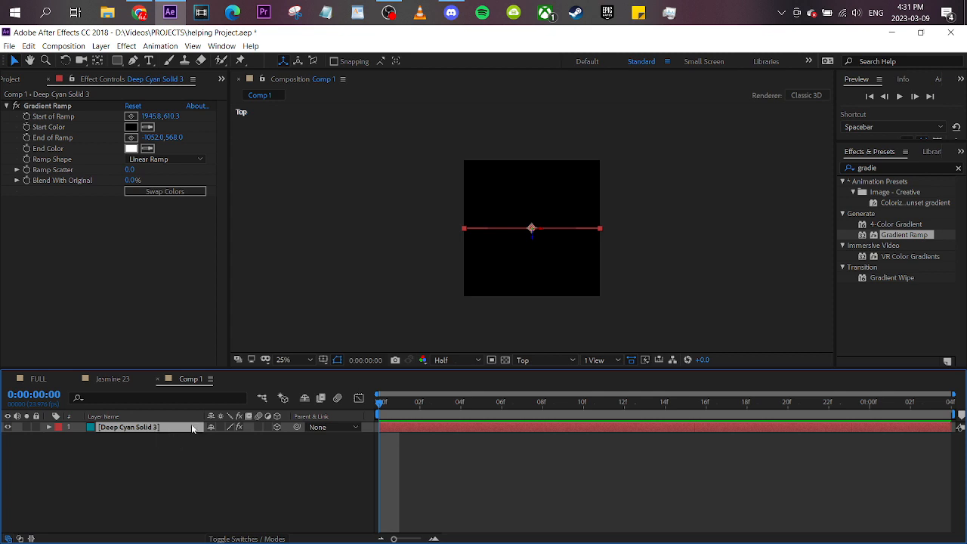
{"action": "left_click", "coordinate": [188, 448]}
{"action": "left_click", "coordinate": [169, 429]}
{"action": "key", "text": "ctrl+d"}
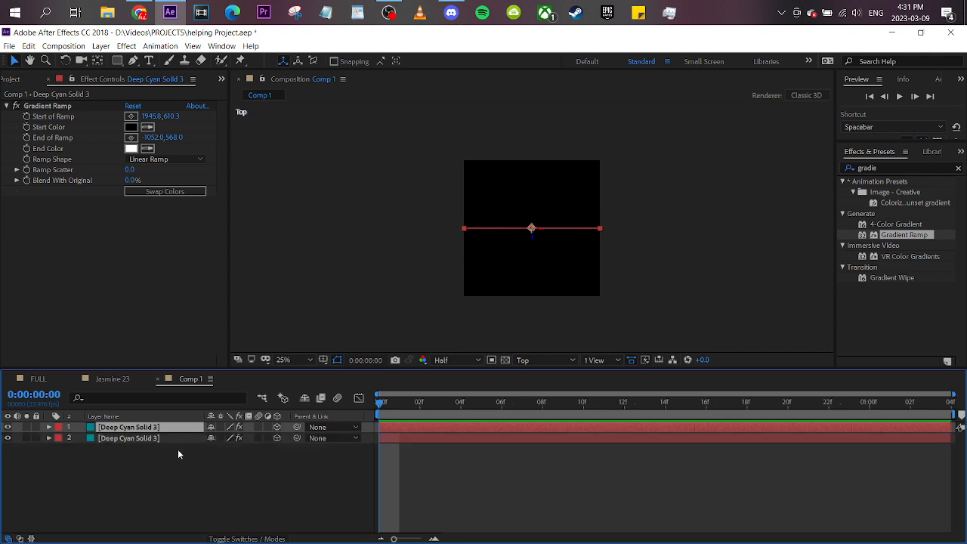
- Reveal the duplicate solid's rotation properties and set its Y Rotation to 90°
{"action": "key", "text": "r"}
{"action": "left_click", "coordinate": [226, 459]}
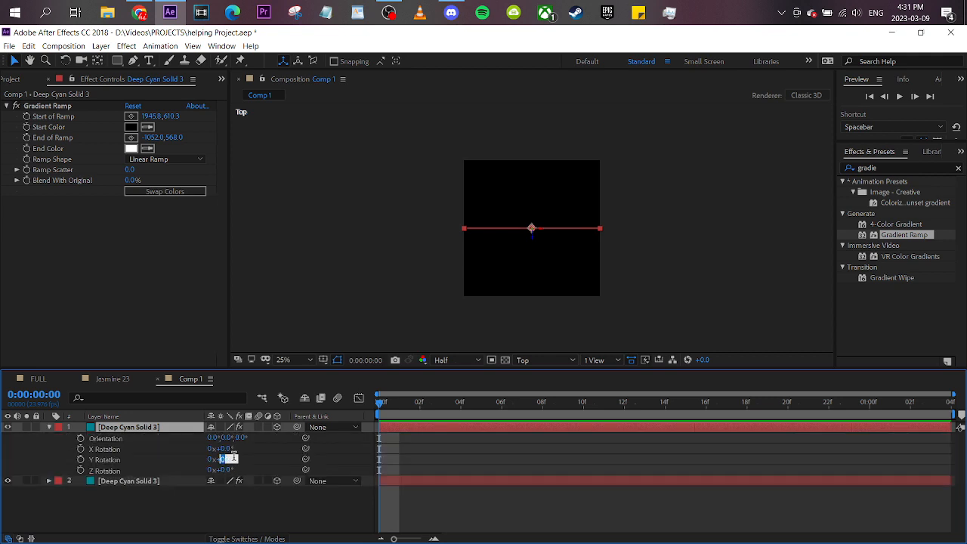
{"action": "type", "text": "90"}
{"action": "key", "text": "Return"}
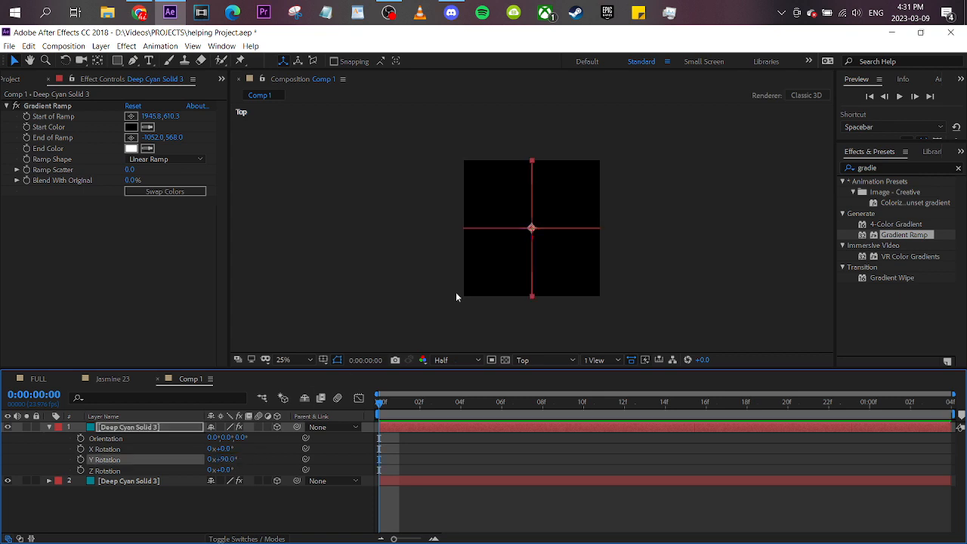
- Move the rotated duplicate solid along the horizontal axis to the left edge of the frame in the Top view
{"action": "scroll", "coordinate": [491, 280], "scroll_direction": "up", "scroll_amount": 2}
{"action": "scroll", "coordinate": [553, 269], "scroll_direction": "up", "scroll_amount": 2}
{"action": "scroll", "coordinate": [654, 300], "scroll_direction": "down", "scroll_amount": 1}
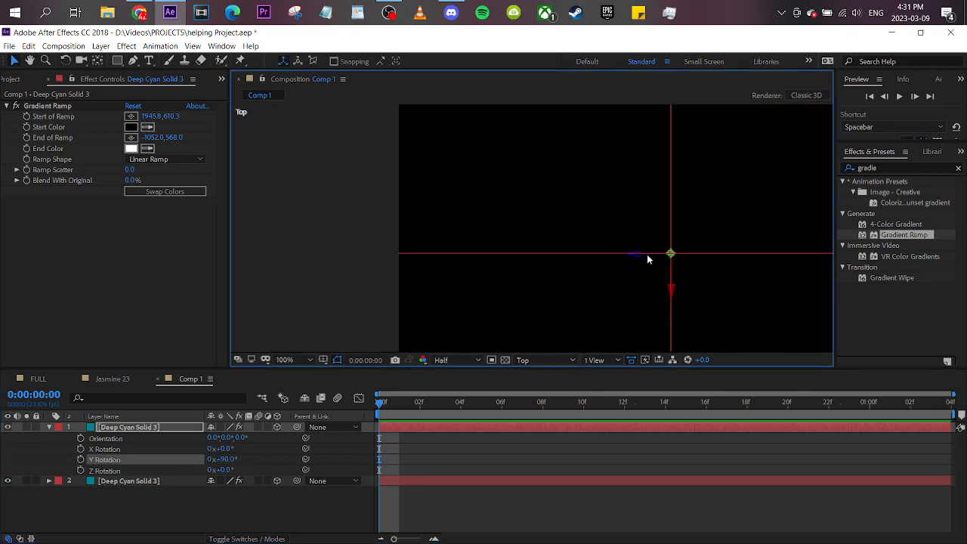
{"action": "left_click", "coordinate": [631, 256]}
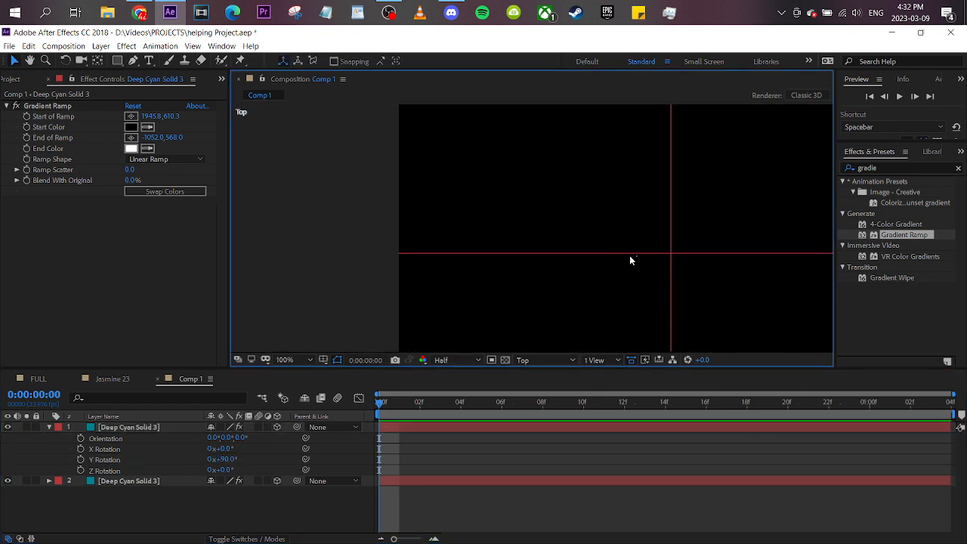
{"action": "left_click", "coordinate": [669, 282]}
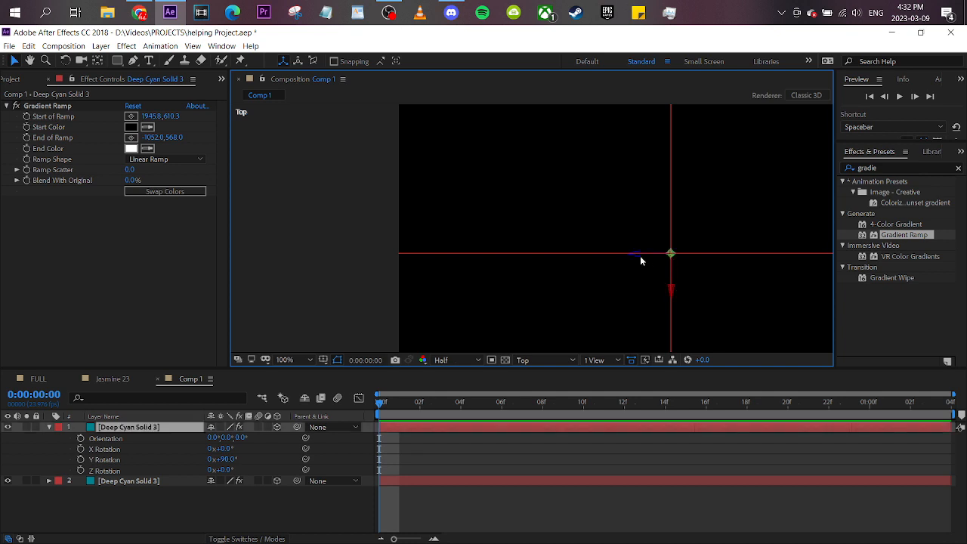
{"action": "left_click_drag", "start_coordinate": [639, 257], "coordinate": [365, 262]}
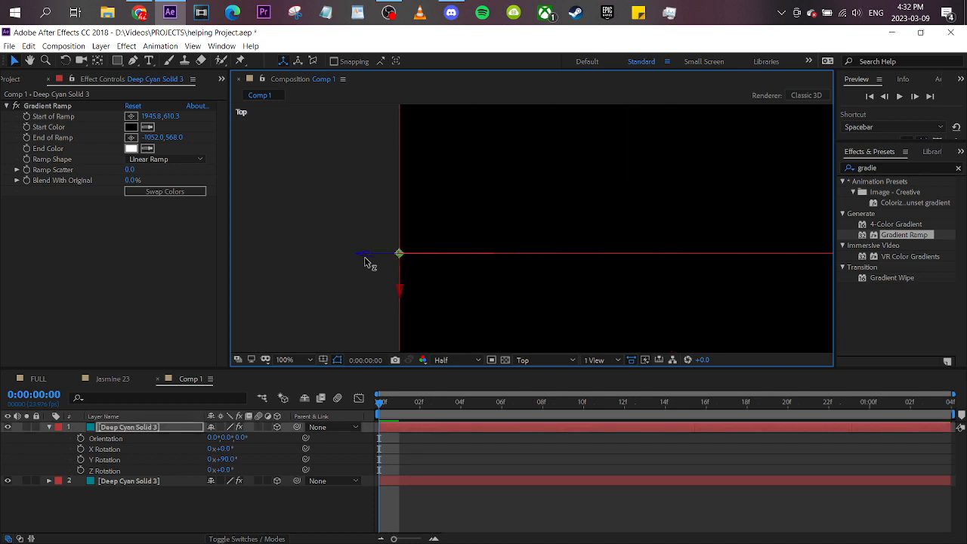
- Move the left wall solid back in depth, reveal its Position and set the Z value to 540
{"action": "left_click_drag", "start_coordinate": [401, 293], "coordinate": [400, 133]}
{"action": "key", "text": "space"}
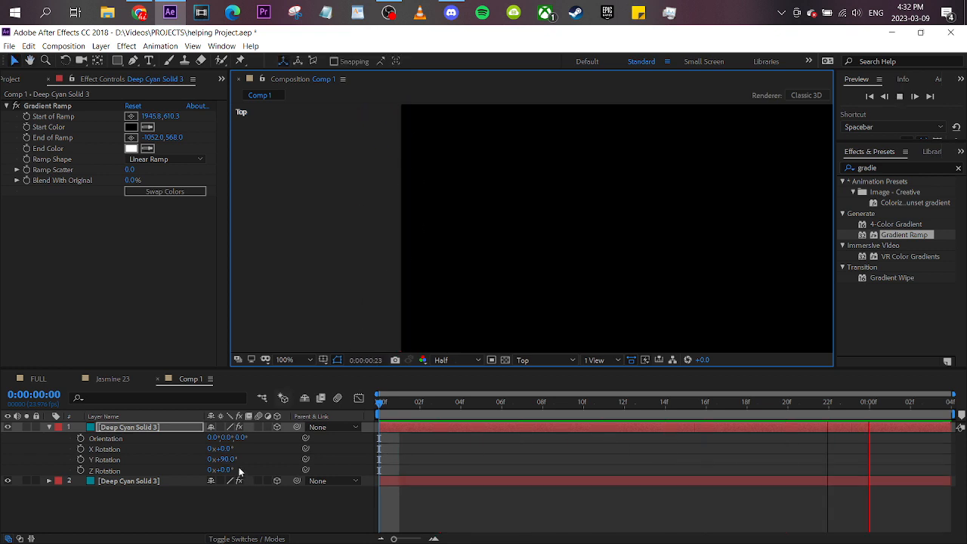
{"action": "key", "text": "p"}
{"action": "left_click", "coordinate": [381, 401]}
{"action": "key", "text": "comma"}
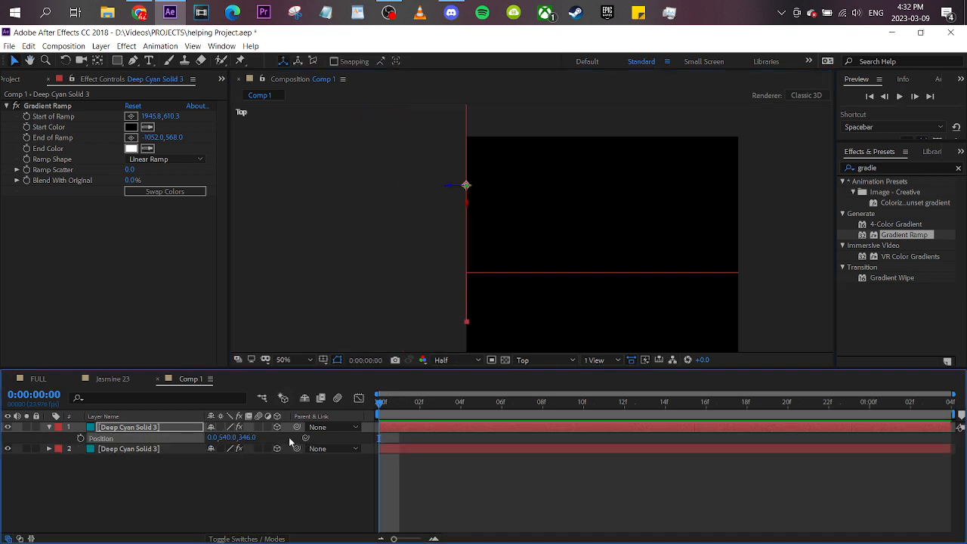
{"action": "left_click", "coordinate": [245, 438]}
{"action": "type", "text": "540"}
{"action": "key", "text": "Return"}
- Switch the 3D view to Custom View 1 to see the corner formed by the two solids
{"action": "scroll", "coordinate": [550, 318], "scroll_direction": "down", "scroll_amount": 2}
{"action": "left_click", "coordinate": [544, 361]}
{"action": "left_click", "coordinate": [558, 470]}
{"action": "scroll", "coordinate": [540, 275], "scroll_direction": "up", "scroll_amount": 6}
{"action": "left_click", "coordinate": [544, 361]}
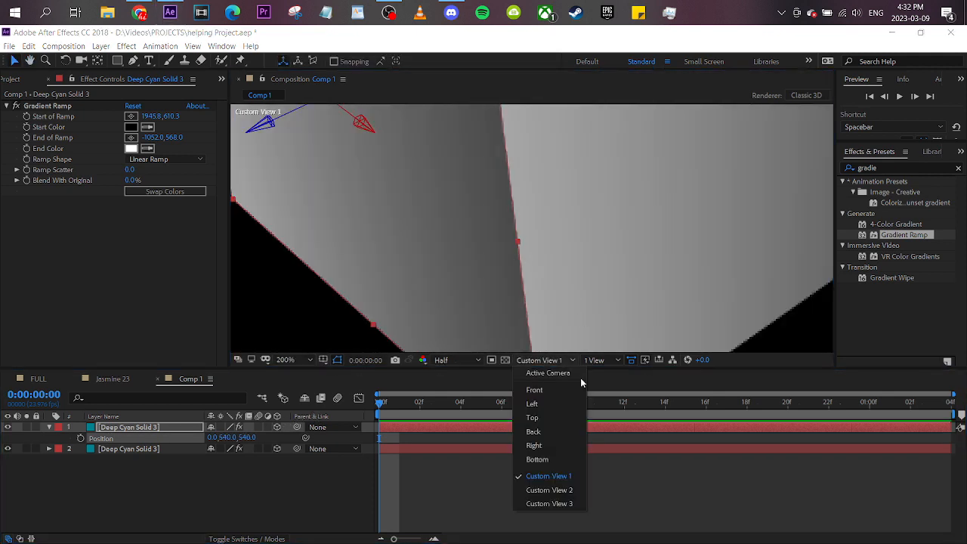
{"action": "left_click", "coordinate": [556, 475]}
{"action": "scroll", "coordinate": [593, 211], "scroll_direction": "down", "scroll_amount": 1}
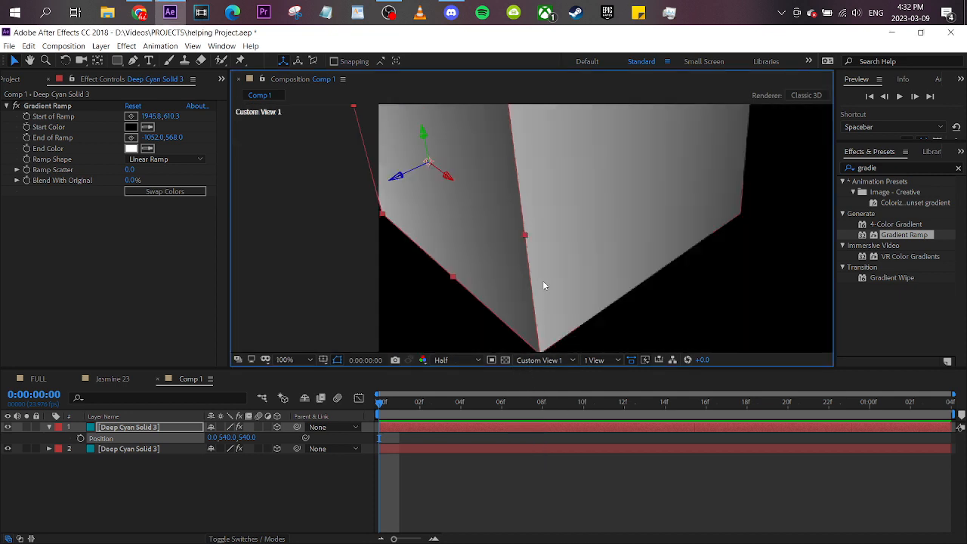
- Orbit Custom View 1 around the two walls and recentre them with the Track XY Camera tool
{"action": "left_click", "coordinate": [83, 64]}
{"action": "left_click", "coordinate": [109, 60]}
{"action": "scroll", "coordinate": [594, 247], "scroll_direction": "down", "scroll_amount": 1}
{"action": "left_click_drag", "start_coordinate": [580, 232], "coordinate": [567, 216]}
{"action": "left_click", "coordinate": [86, 64]}
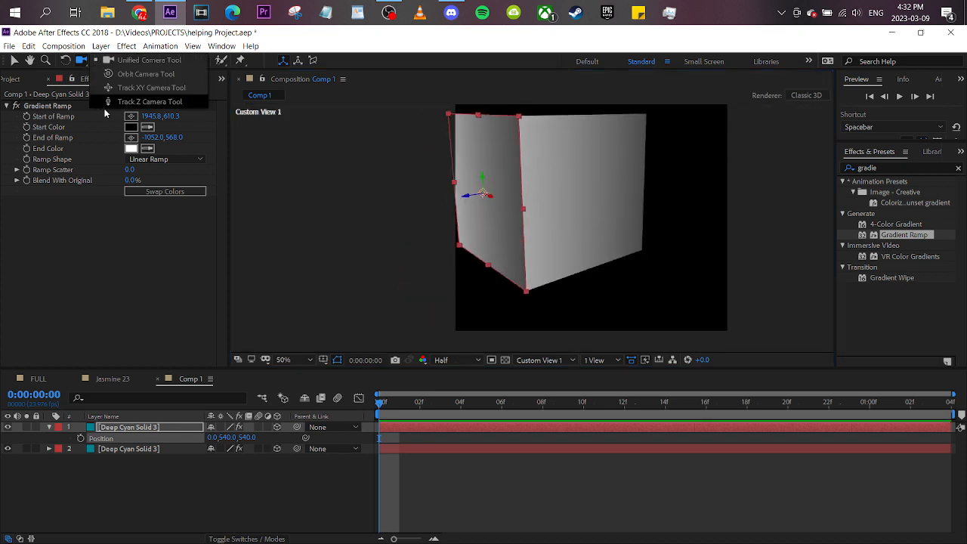
{"action": "left_click", "coordinate": [124, 87]}
{"action": "left_click_drag", "start_coordinate": [542, 201], "coordinate": [531, 256]}
{"action": "left_click", "coordinate": [81, 60]}
{"action": "left_click", "coordinate": [103, 101]}
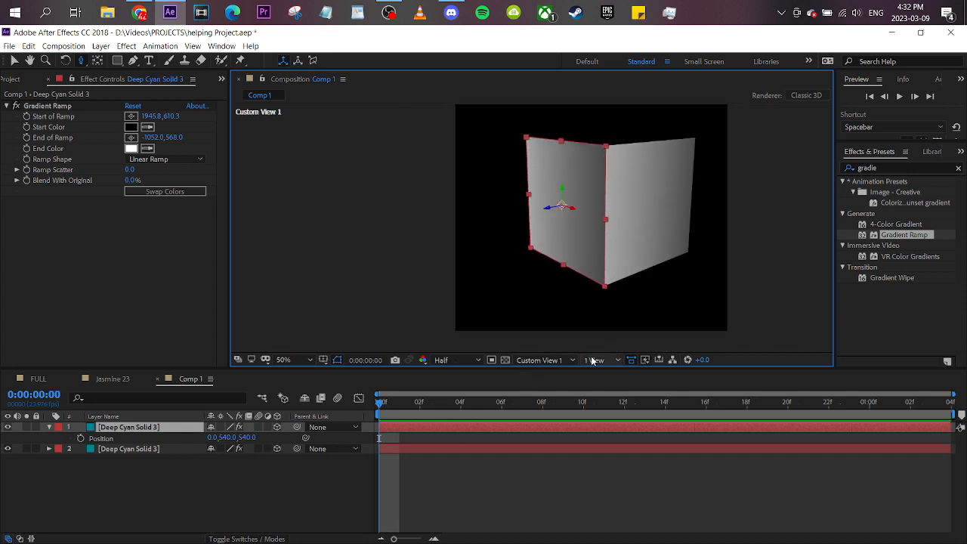
- Return to the Top view, duplicate the left wall solid and move the copy to the frame's right edge
{"action": "left_click", "coordinate": [546, 359]}
{"action": "left_click", "coordinate": [533, 418]}
{"action": "scroll", "coordinate": [596, 196], "scroll_direction": "down", "scroll_amount": 2}
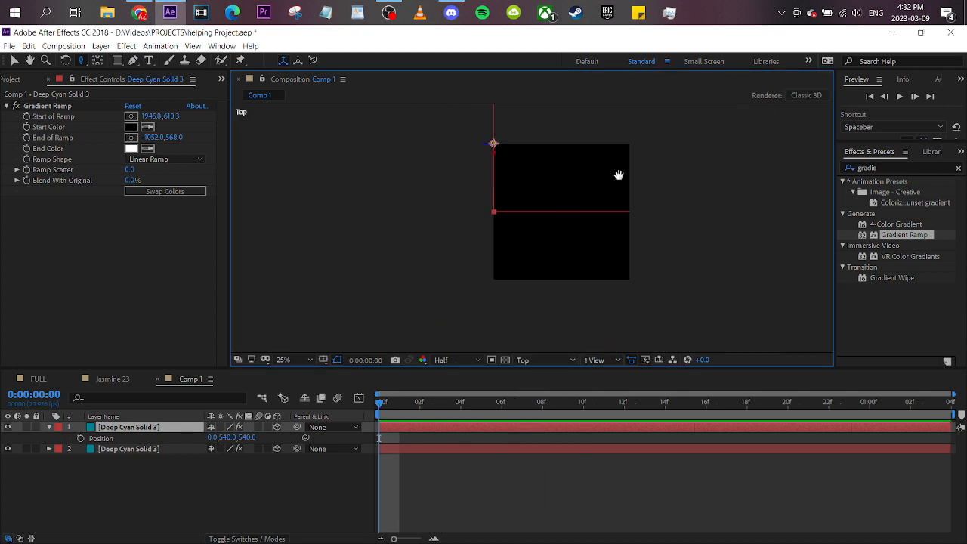
{"action": "left_click", "coordinate": [13, 62]}
{"action": "left_click_drag", "start_coordinate": [531, 261], "coordinate": [562, 207]}
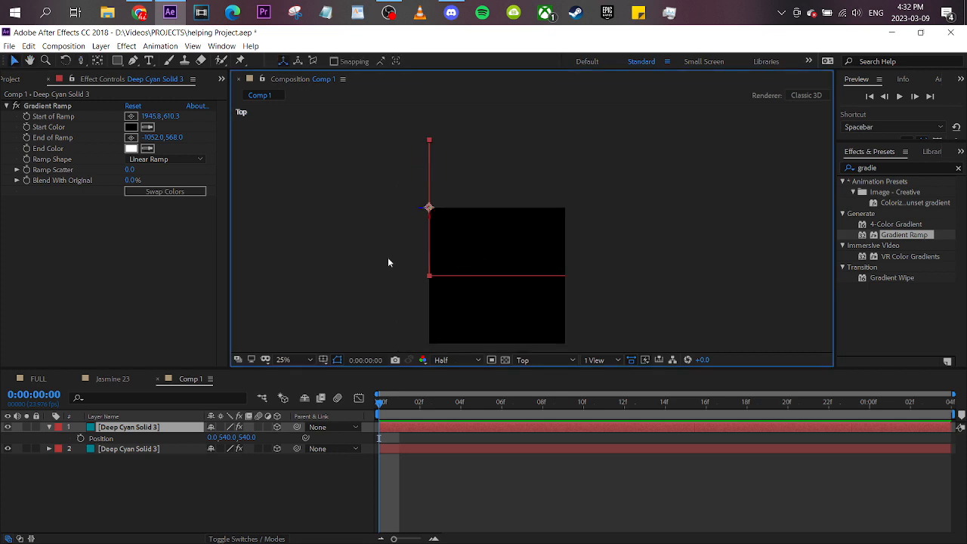
{"action": "left_click", "coordinate": [136, 458]}
{"action": "left_click", "coordinate": [158, 429]}
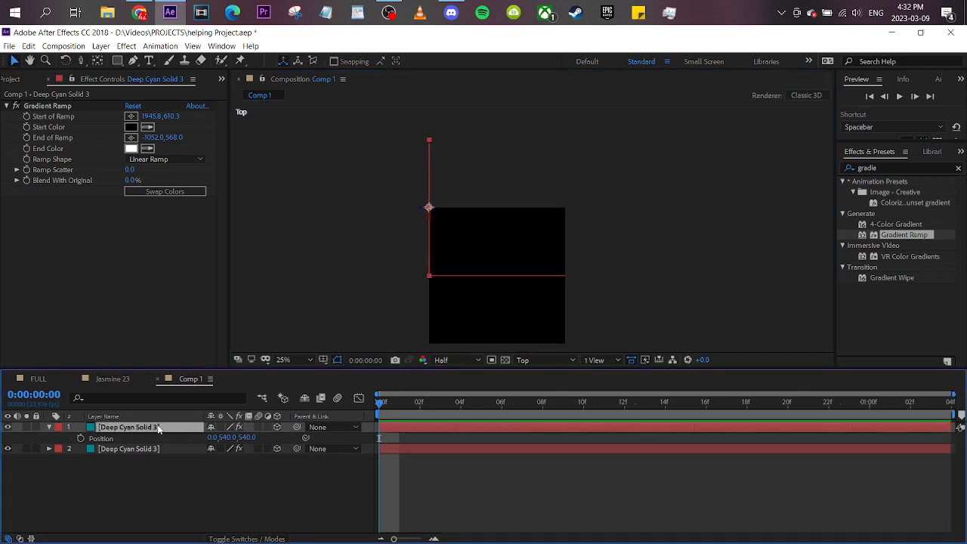
{"action": "key", "text": "ctrl+d"}
{"action": "left_click_drag", "start_coordinate": [415, 212], "coordinate": [553, 223]}
- Duplicate the original front solid and move the copy back to close the far end of the side walls
{"action": "left_click", "coordinate": [165, 459]}
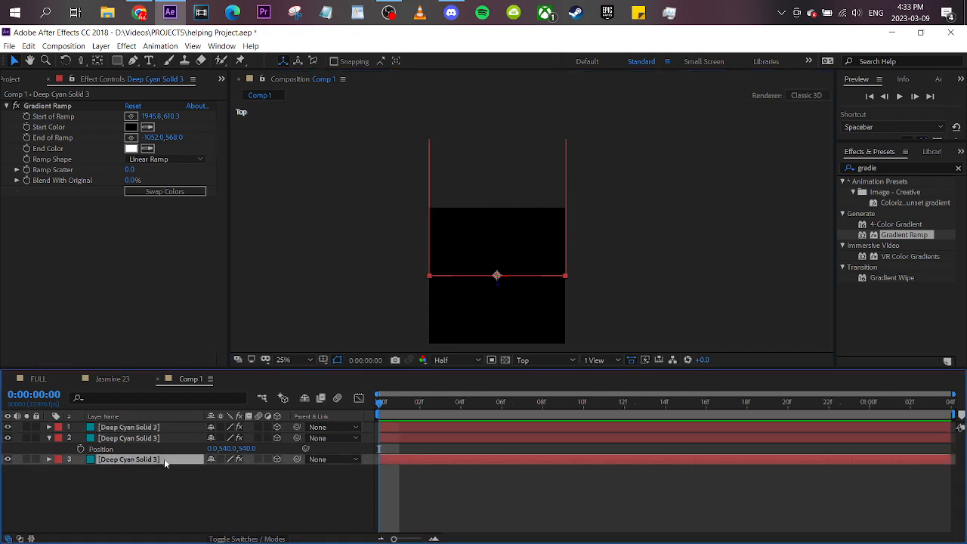
{"action": "key", "text": "ctrl+d"}
{"action": "left_click_drag", "start_coordinate": [499, 289], "coordinate": [500, 153]}
{"action": "scroll", "coordinate": [505, 166], "scroll_direction": "up", "scroll_amount": 6}
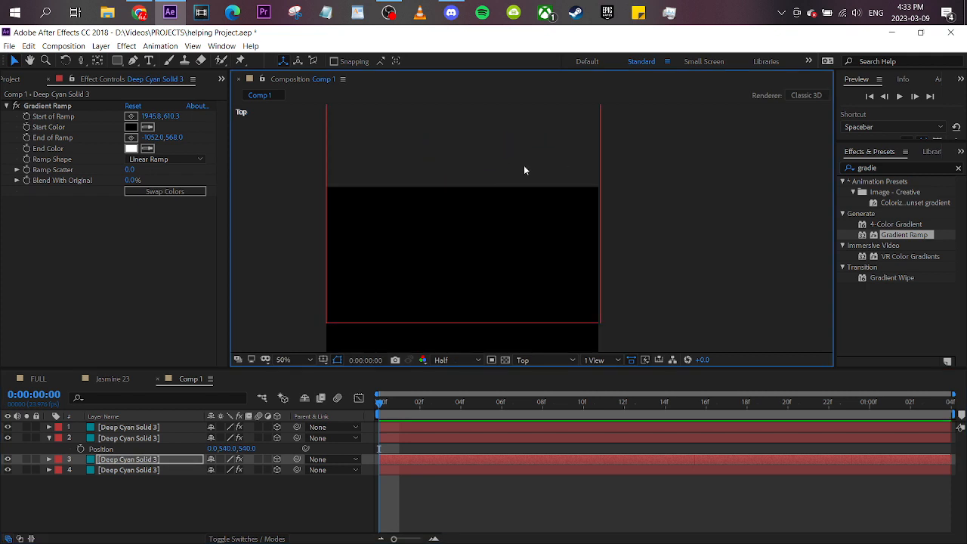
- Reveal the right wall solid's Position and fine-tune its X value to 1078 to meet the box corner
{"action": "left_click", "coordinate": [695, 280]}
{"action": "left_click_drag", "start_coordinate": [684, 270], "coordinate": [566, 138]}
{"action": "left_click", "coordinate": [544, 345]}
{"action": "scroll", "coordinate": [582, 271], "scroll_direction": "down", "scroll_amount": 1}
{"action": "left_click_drag", "start_coordinate": [555, 308], "coordinate": [525, 370]}
{"action": "left_click", "coordinate": [553, 324]}
{"action": "key", "text": "p"}
{"action": "left_click", "coordinate": [240, 437]}
{"action": "left_click", "coordinate": [272, 440]}
{"action": "left_click", "coordinate": [233, 437]}
{"action": "left_click_drag", "start_coordinate": [219, 438], "coordinate": [214, 438]}
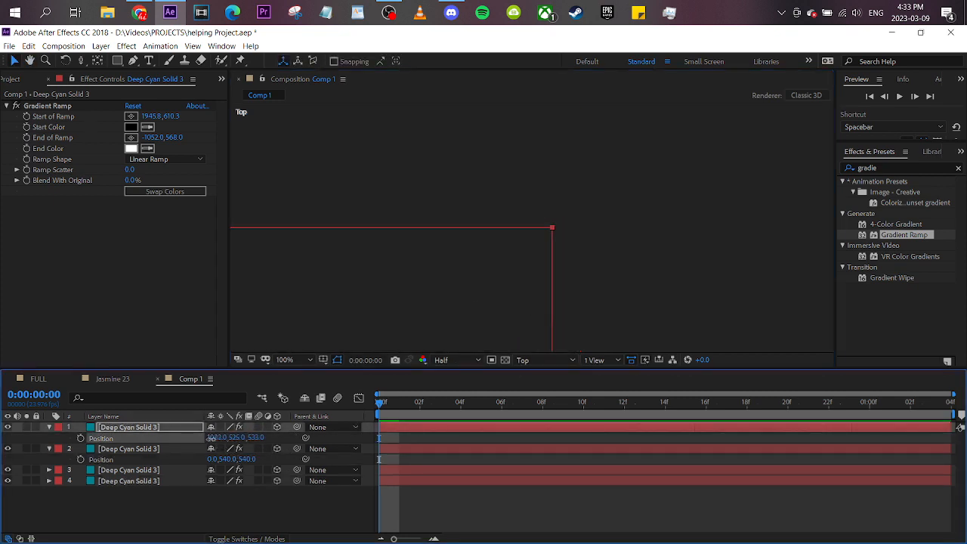
- Switch to Custom View 1 and adjust the right wall solid's Y Position to 543
{"action": "scroll", "coordinate": [529, 318], "scroll_direction": "down", "scroll_amount": 3}
{"action": "left_click", "coordinate": [543, 360]}
{"action": "left_click", "coordinate": [549, 476]}
{"action": "left_click", "coordinate": [566, 232]}
{"action": "scroll", "coordinate": [483, 212], "scroll_direction": "up", "scroll_amount": 3}
{"action": "left_click", "coordinate": [464, 205]}
{"action": "left_click_drag", "start_coordinate": [236, 439], "coordinate": [245, 438]}
- Orbit around the assembled box to examine its walls and return to the Active Camera view
{"action": "left_click", "coordinate": [595, 288]}
{"action": "scroll", "coordinate": [574, 286], "scroll_direction": "down", "scroll_amount": 1}
{"action": "key", "text": "c"}
{"action": "left_click_drag", "start_coordinate": [461, 278], "coordinate": [554, 266]}
{"action": "left_click", "coordinate": [556, 359]}
{"action": "left_click", "coordinate": [549, 374]}
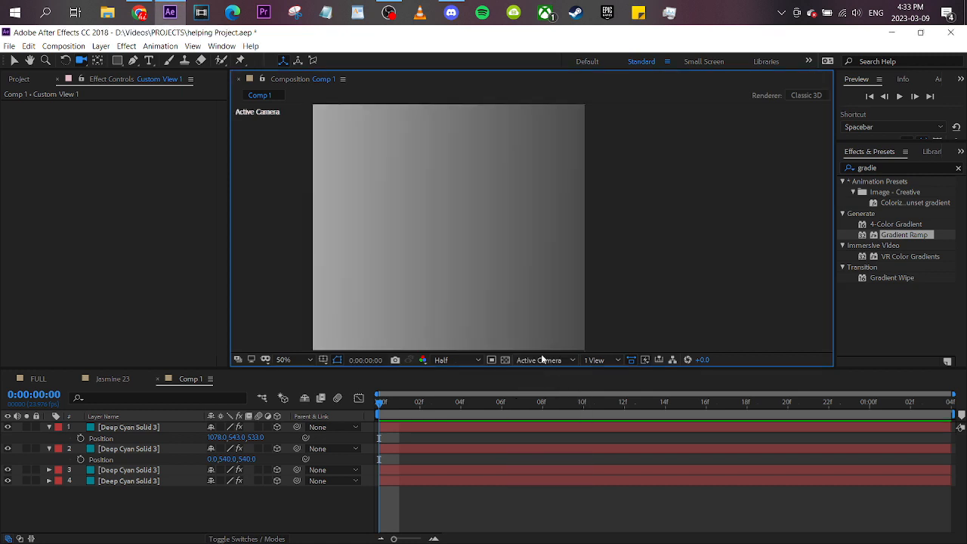
- Go back to the Selection tool, deselect the solids and collapse their open Position properties
{"action": "left_click", "coordinate": [14, 59]}
{"action": "scroll", "coordinate": [453, 226], "scroll_direction": "down", "scroll_amount": 2}
{"action": "left_click", "coordinate": [532, 276]}
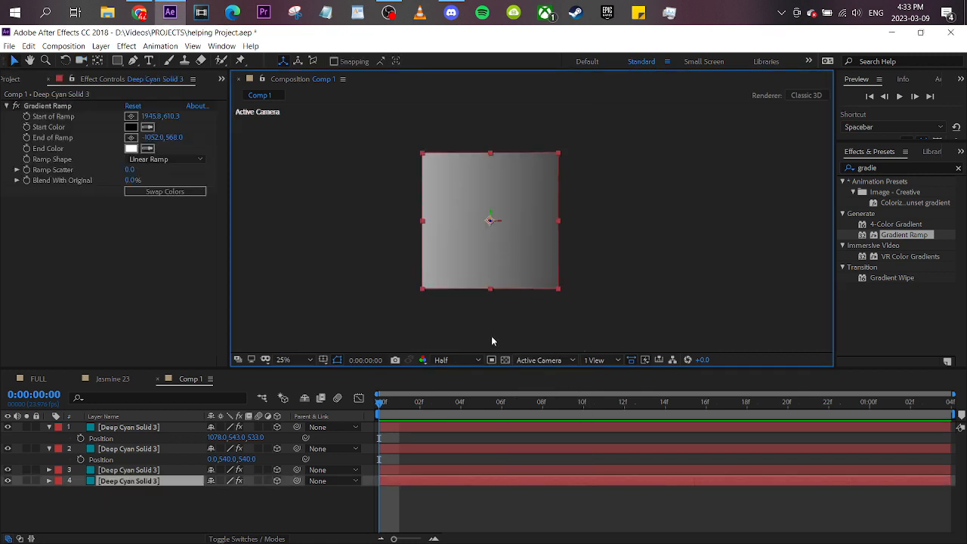
{"action": "left_click", "coordinate": [152, 512]}
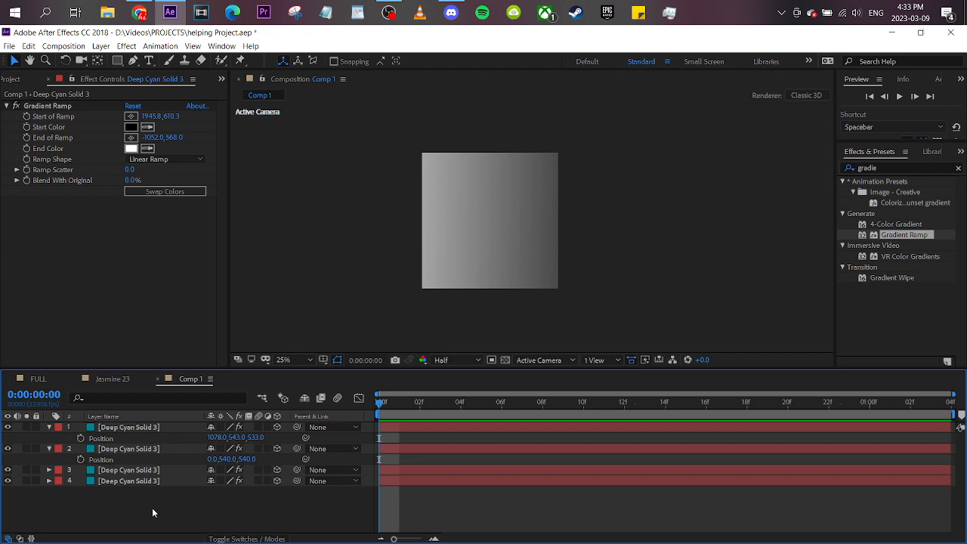
{"action": "key", "text": "p"}
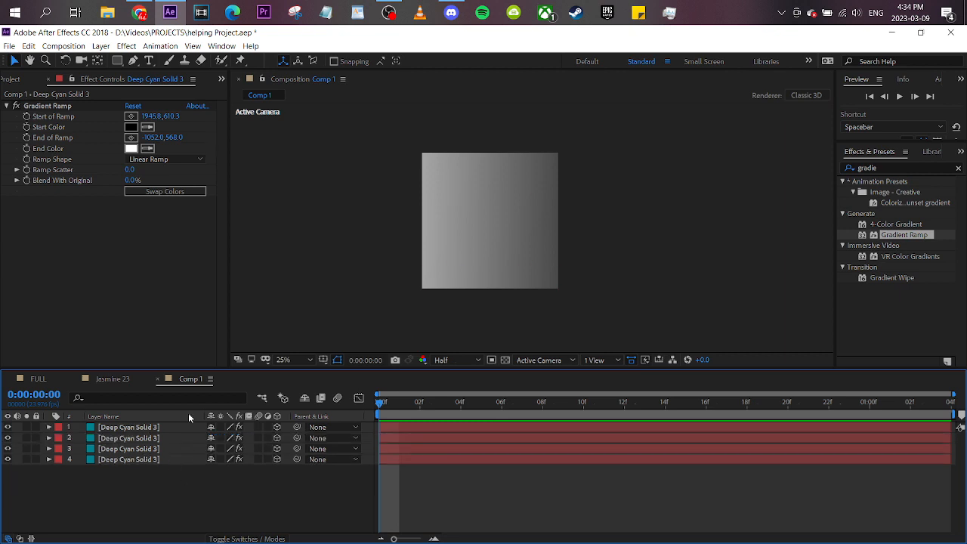
- Open the Jasmine 23 composition and rename Comp 1 to Box in the project
{"action": "left_click", "coordinate": [119, 379]}
{"action": "left_click", "coordinate": [15, 78]}
{"action": "left_click", "coordinate": [86, 296]}
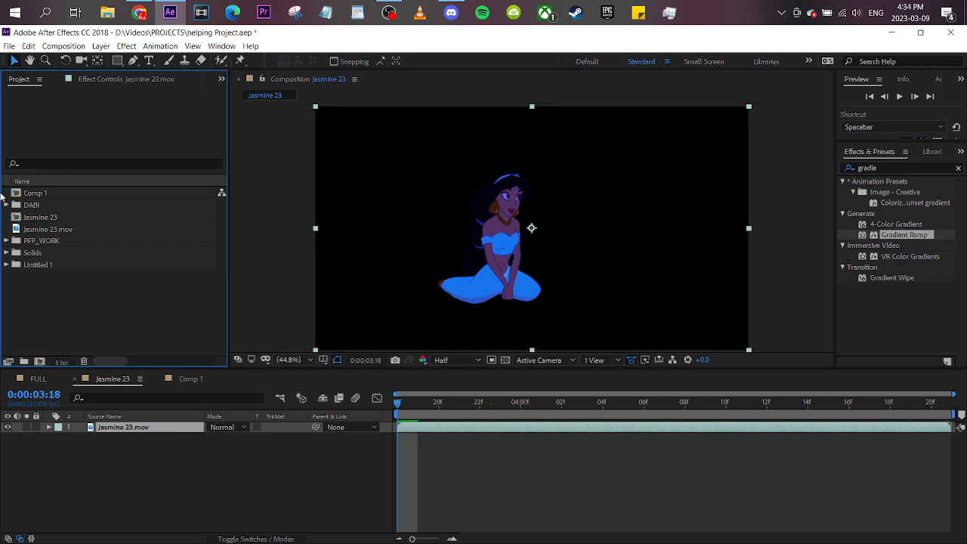
{"action": "left_click", "coordinate": [47, 193]}
{"action": "right_click", "coordinate": [56, 193]}
{"action": "left_click", "coordinate": [87, 371]}
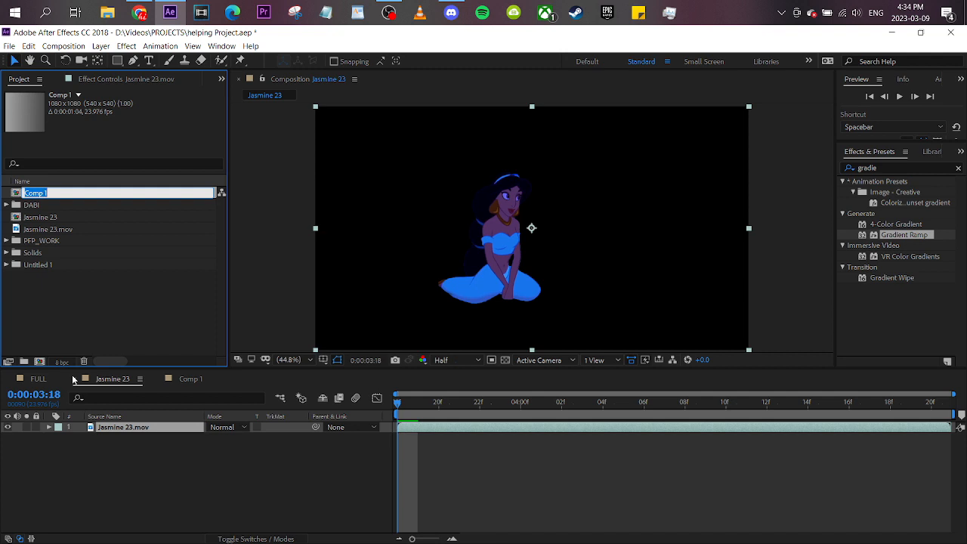
{"action": "type", "text": "Box"}
{"action": "key", "text": "Return"}
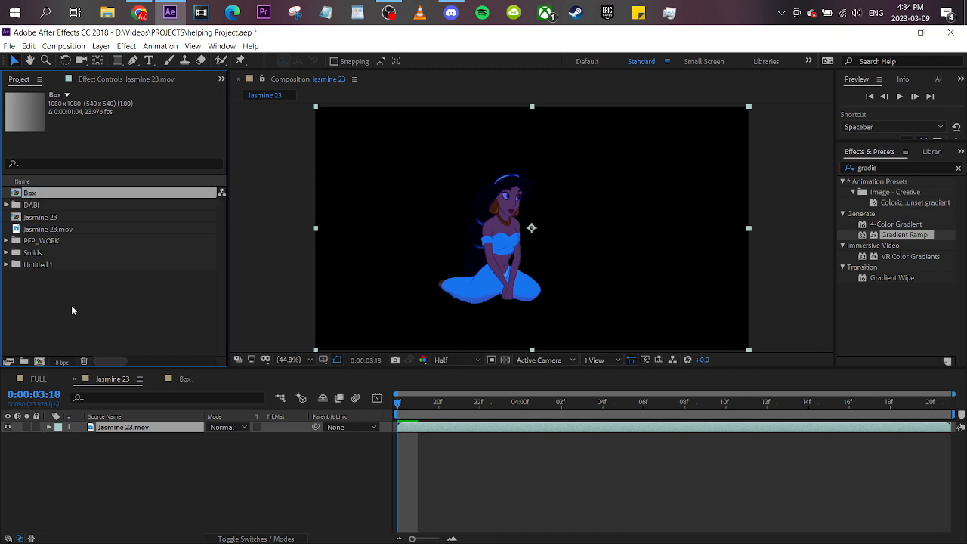
- Add the Box composition above Jasmine 23.mov in the timeline and make it a 3D layer
{"action": "left_click_drag", "start_coordinate": [58, 195], "coordinate": [198, 370]}
{"action": "left_click_drag", "start_coordinate": [190, 421], "coordinate": [192, 426]}
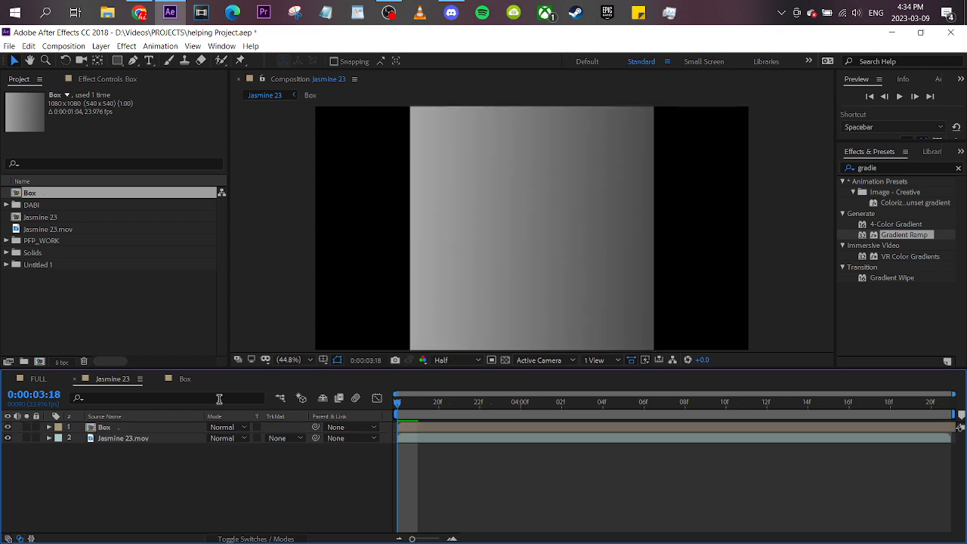
{"action": "left_click", "coordinate": [287, 537]}
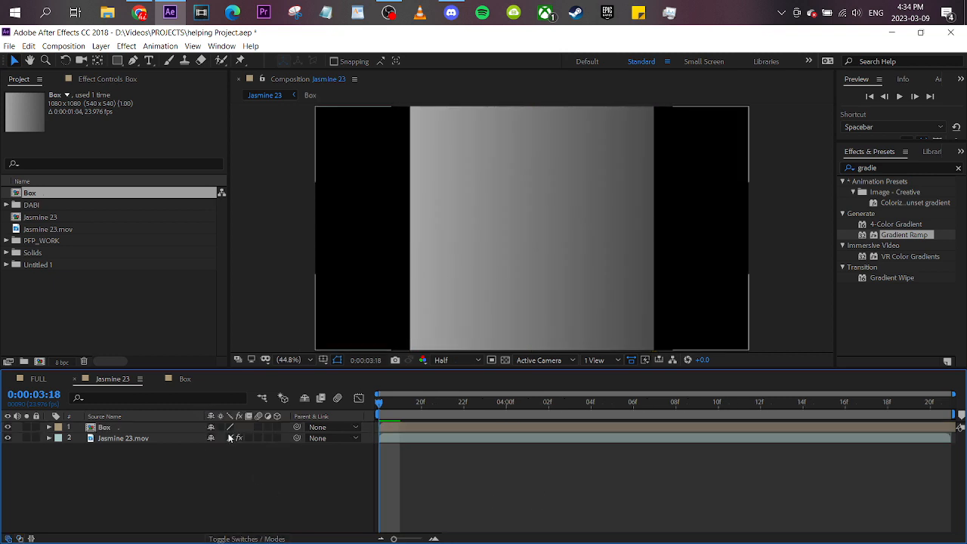
{"action": "left_click", "coordinate": [276, 426]}
{"action": "scroll", "coordinate": [538, 262], "scroll_direction": "up", "scroll_amount": 1}
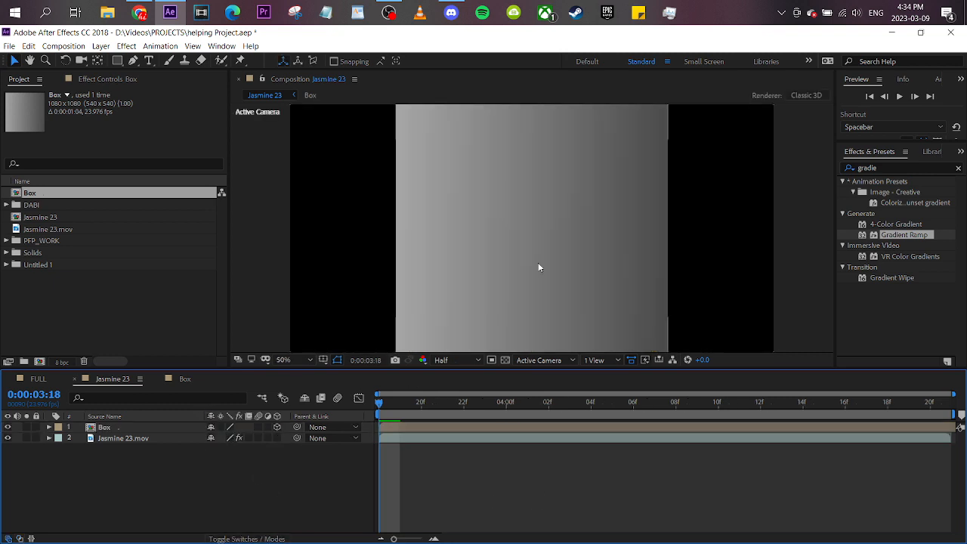
- Reveal the Box layer's rotation properties and try a Y Rotation of 76°
{"action": "left_click", "coordinate": [119, 428]}
{"action": "key", "text": "r"}
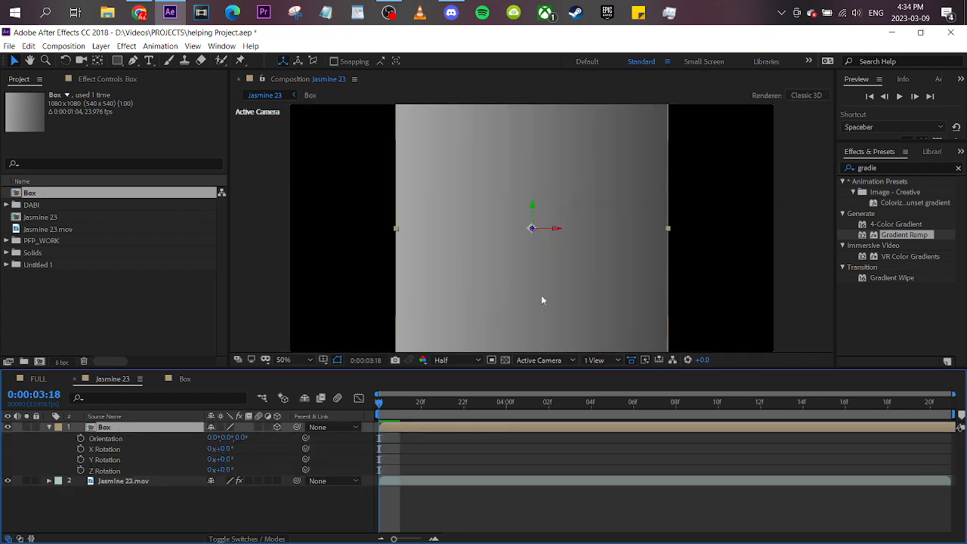
{"action": "left_click_drag", "start_coordinate": [218, 457], "coordinate": [267, 455]}
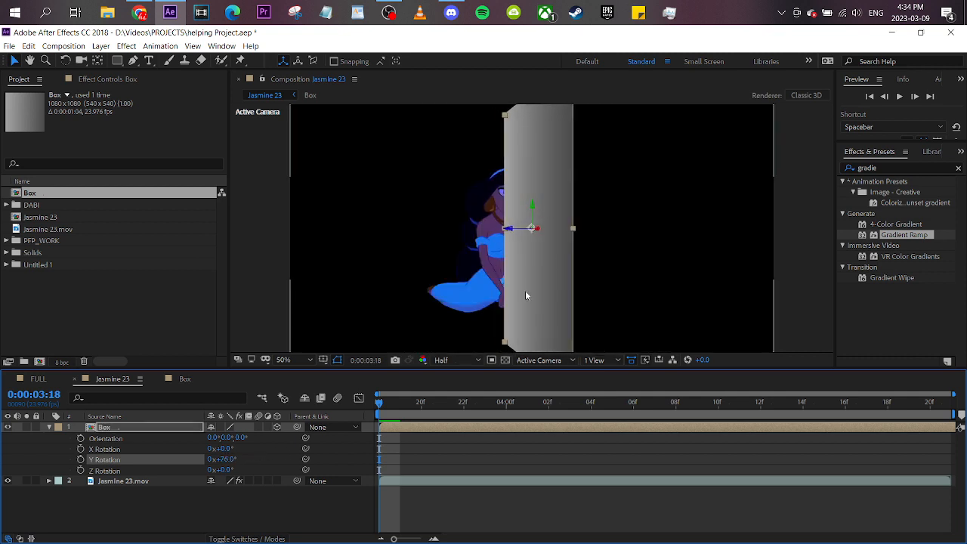
- Enable Collapse Transformations for the Box layer in Jasmine 23 and rotate it around Y to check its depth
{"action": "double_click", "coordinate": [173, 429]}
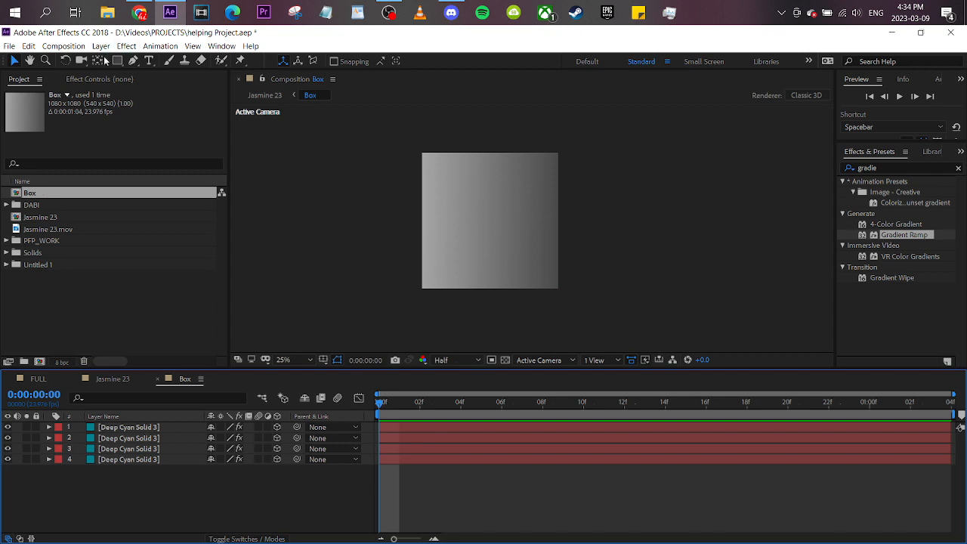
{"action": "left_click", "coordinate": [93, 64]}
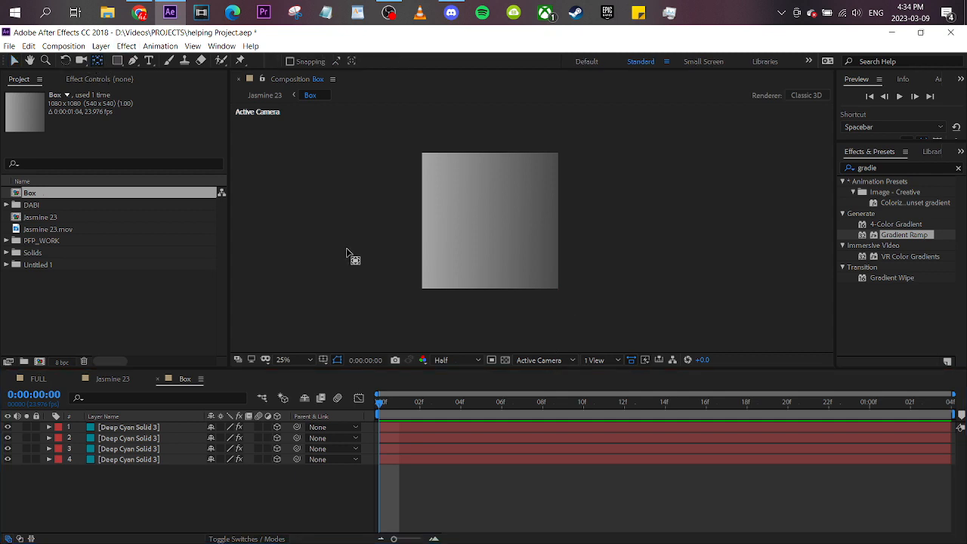
{"action": "left_click", "coordinate": [154, 378]}
{"action": "left_click", "coordinate": [116, 378]}
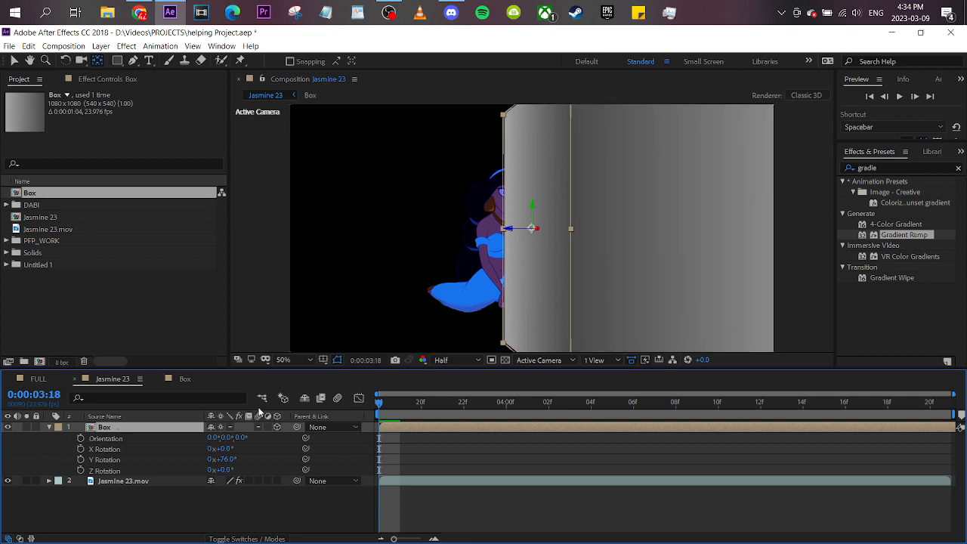
{"action": "scroll", "coordinate": [625, 275], "scroll_direction": "down", "scroll_amount": 2}
{"action": "left_click_drag", "start_coordinate": [220, 458], "coordinate": [472, 444]}
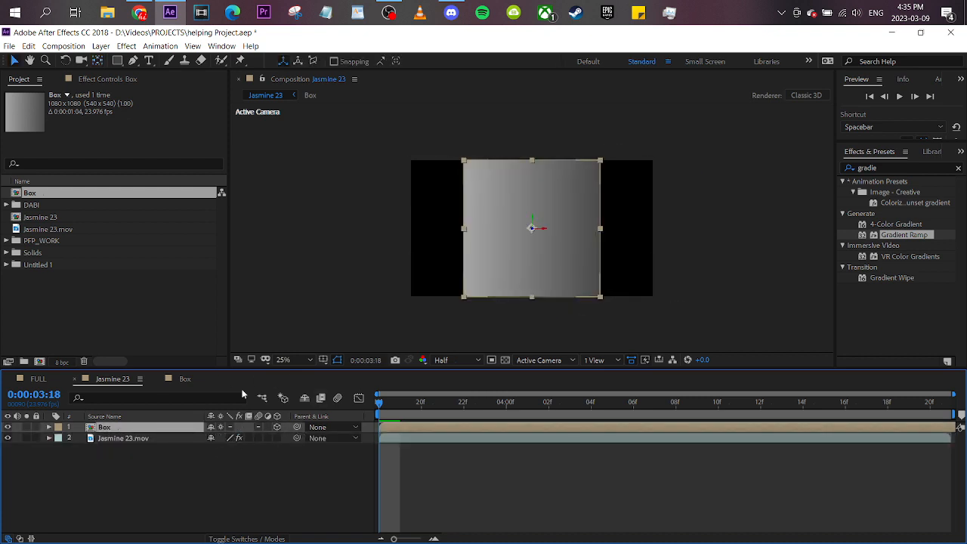
- Open the Box composition from the Jasmine 23 timeline and show the effect settings of its first solid layer
{"action": "left_click", "coordinate": [148, 440]}
{"action": "left_click", "coordinate": [140, 471]}
{"action": "left_click", "coordinate": [153, 438]}
{"action": "left_click", "coordinate": [153, 430]}
{"action": "double_click", "coordinate": [190, 430]}
{"action": "left_click", "coordinate": [174, 428]}
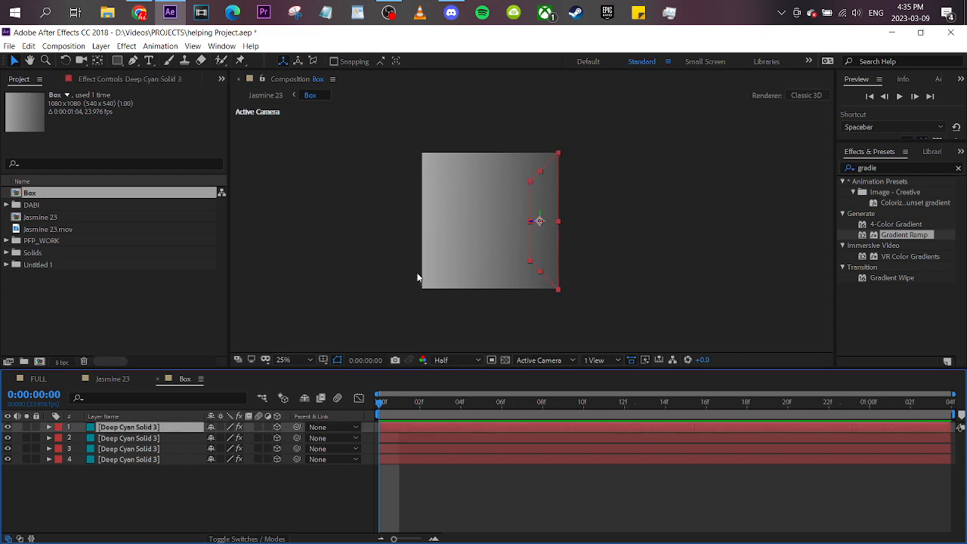
{"action": "left_click", "coordinate": [141, 83]}
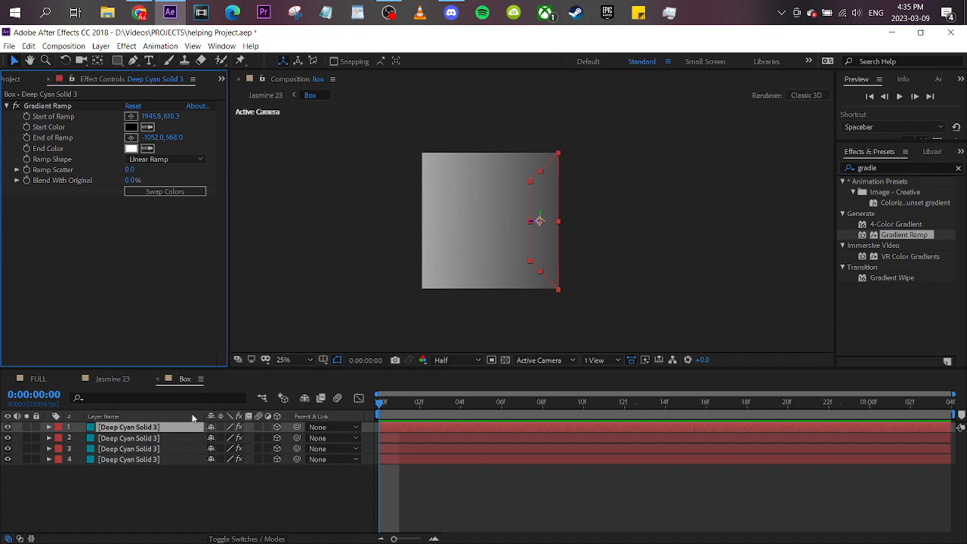
- Set the blending mode of all four Deep Cyan solids in the Box composition to Screen
{"action": "left_click", "coordinate": [172, 460], "text": "shift"}
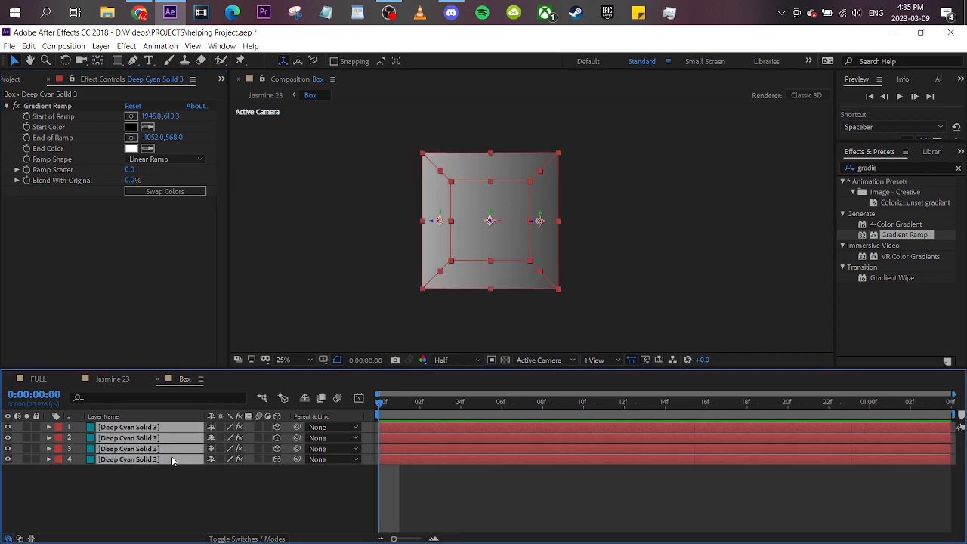
{"action": "left_click", "coordinate": [246, 538]}
{"action": "left_click", "coordinate": [225, 428]}
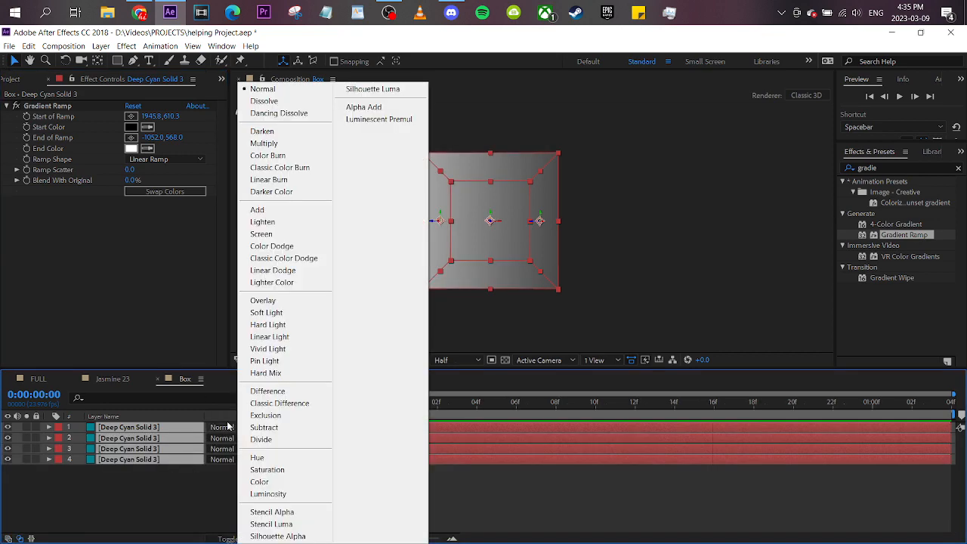
{"action": "left_click", "coordinate": [264, 234]}
{"action": "left_click", "coordinate": [331, 517]}
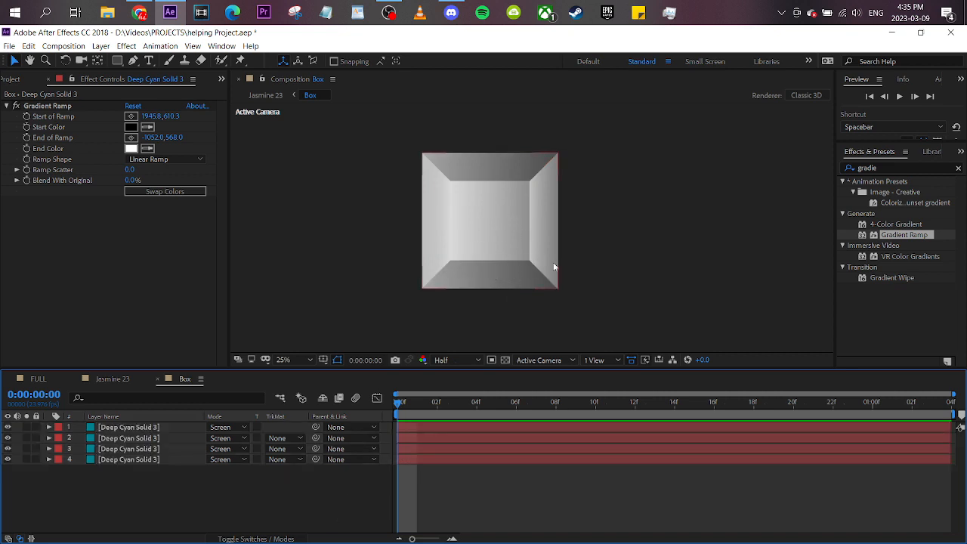
{"action": "scroll", "coordinate": [538, 219], "scroll_direction": "up", "scroll_amount": 2}
{"action": "left_click", "coordinate": [76, 106]}
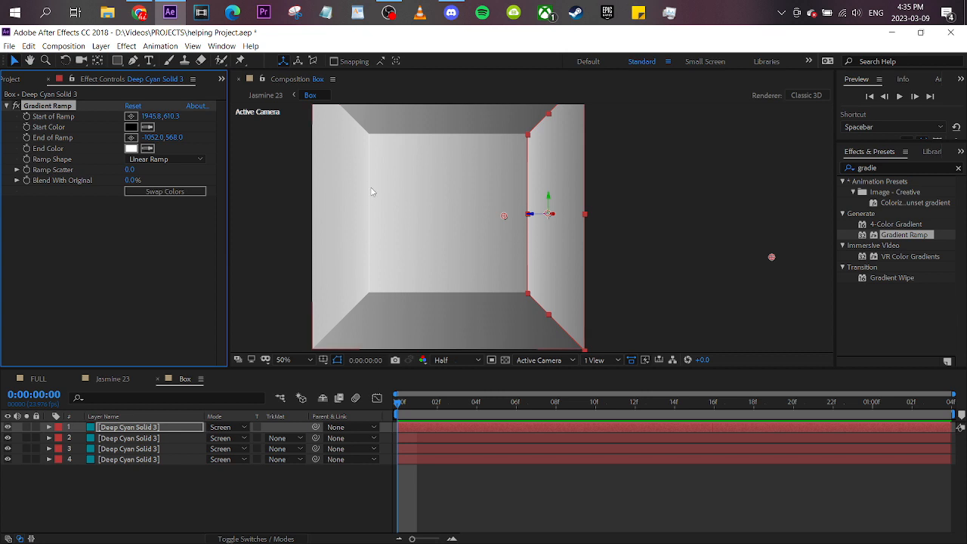
- Return to the Jasmine 23 composition and examine the Box layer's depth from the Top view and the Active Camera
{"action": "left_click", "coordinate": [138, 380]}
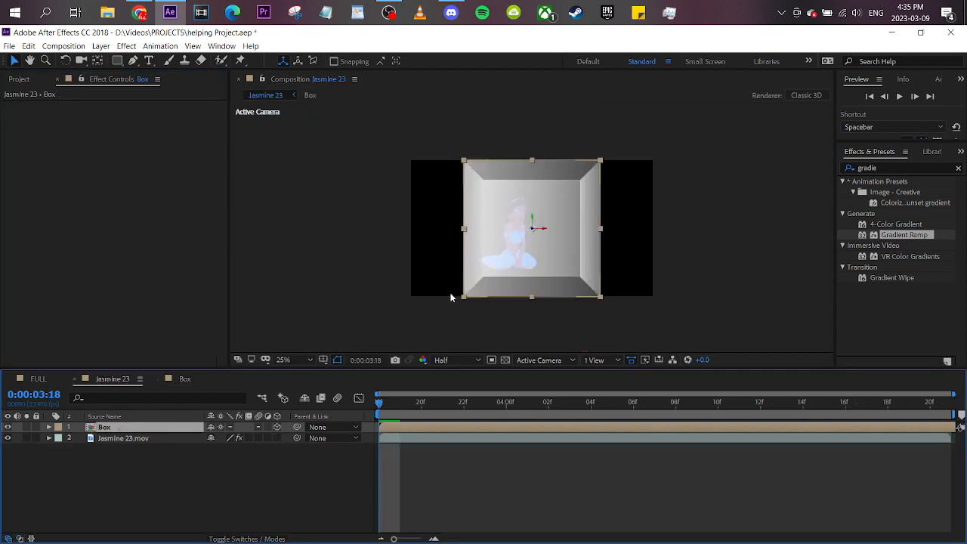
{"action": "left_click", "coordinate": [139, 427]}
{"action": "left_click", "coordinate": [547, 361]}
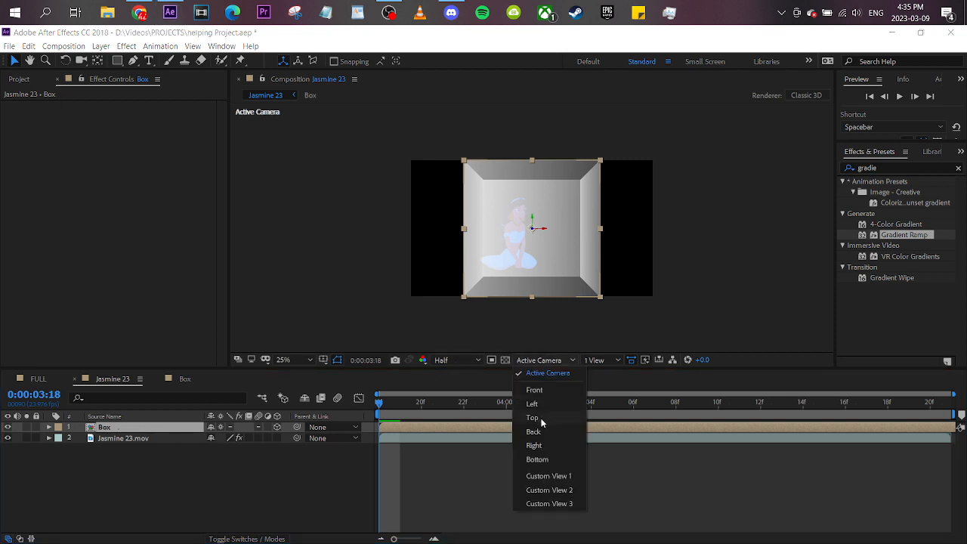
{"action": "left_click", "coordinate": [542, 419]}
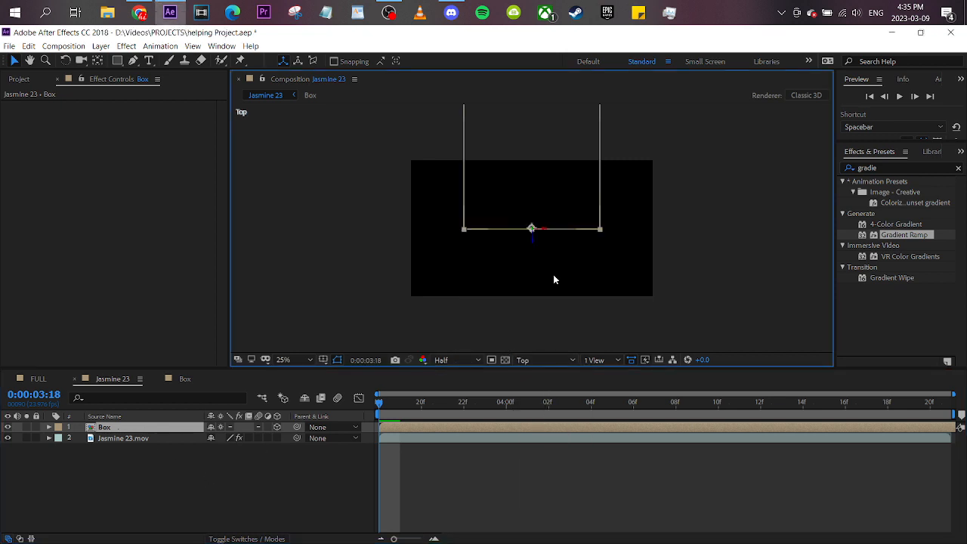
{"action": "scroll", "coordinate": [552, 276], "scroll_direction": "down", "scroll_amount": 1}
{"action": "left_click_drag", "start_coordinate": [539, 279], "coordinate": [535, 288]}
{"action": "scroll", "coordinate": [437, 295], "scroll_direction": "up", "scroll_amount": 1}
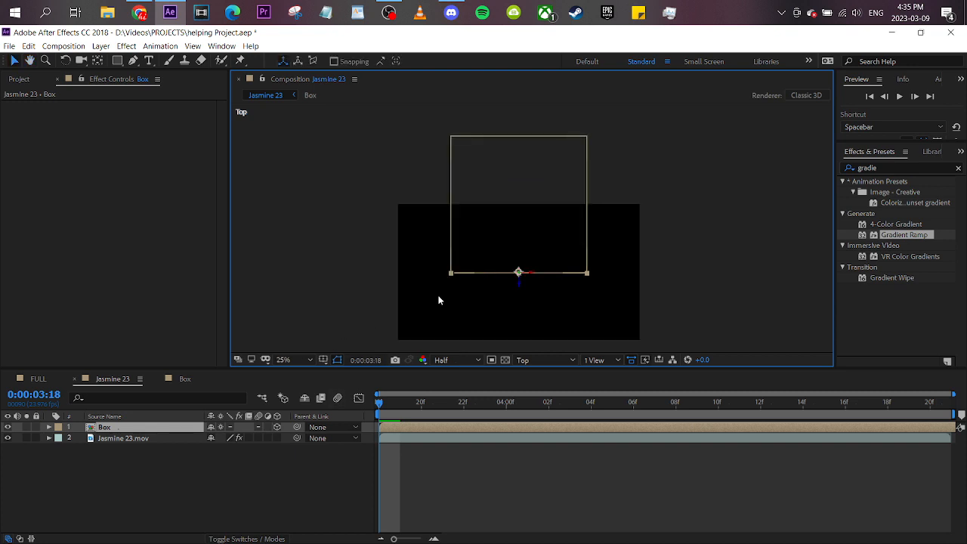
{"action": "left_click", "coordinate": [549, 359]}
{"action": "left_click", "coordinate": [563, 374]}
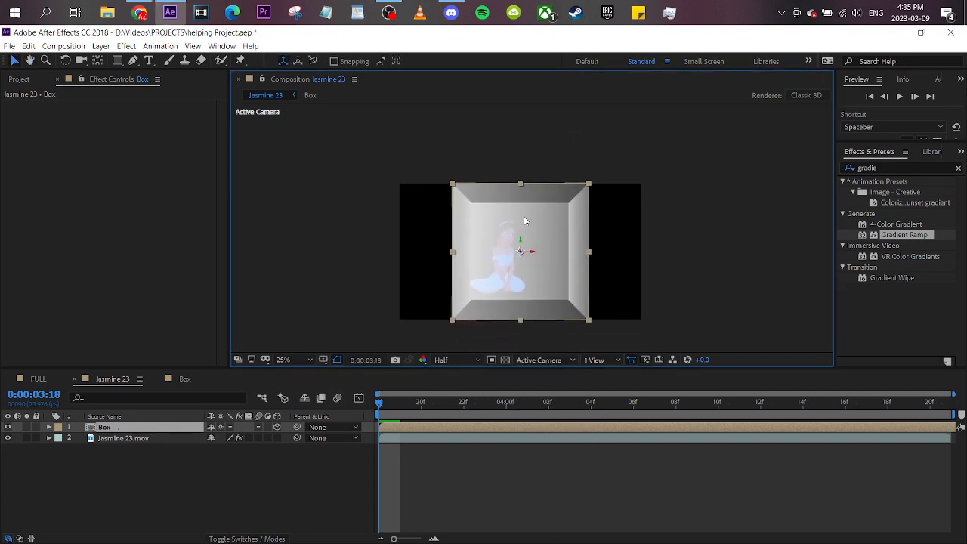
- Make Jasmine 23.mov a 3D layer and, in the Top view, move it back along Z to the middle of the box
{"action": "left_click", "coordinate": [553, 360]}
{"action": "left_click", "coordinate": [538, 427]}
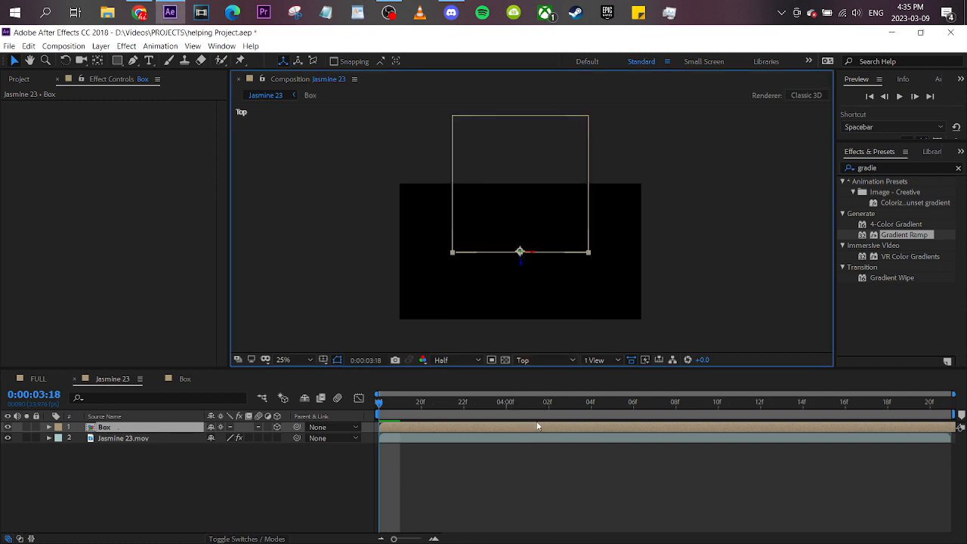
{"action": "left_click", "coordinate": [162, 441]}
{"action": "left_click", "coordinate": [277, 437]}
{"action": "left_click", "coordinate": [436, 250]}
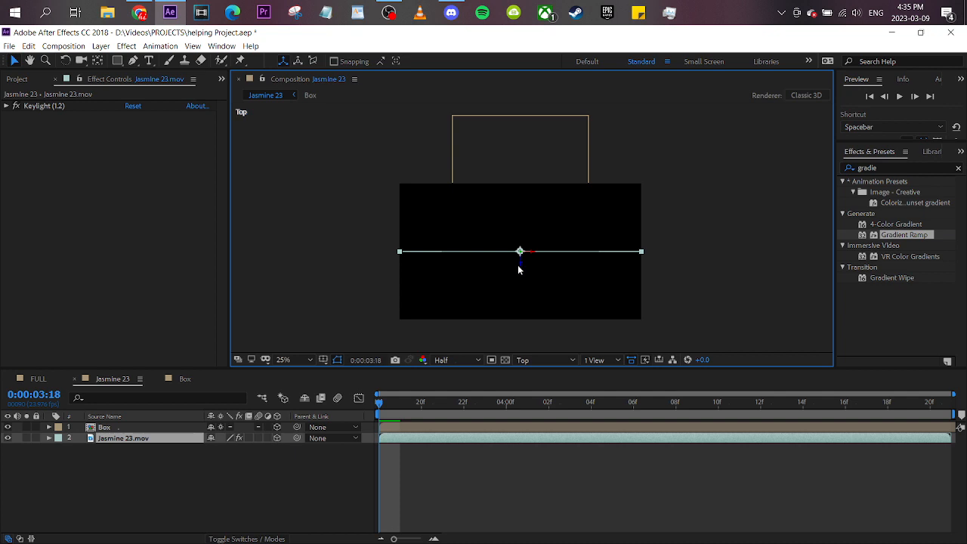
{"action": "left_click_drag", "start_coordinate": [520, 265], "coordinate": [523, 197]}
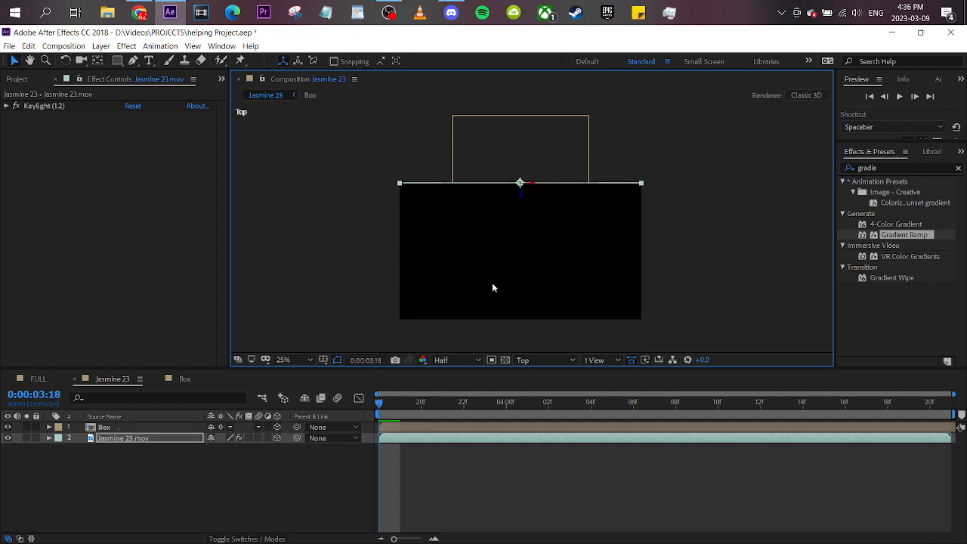
{"action": "left_click", "coordinate": [538, 361]}
{"action": "left_click", "coordinate": [552, 372]}
{"action": "left_click", "coordinate": [488, 467]}
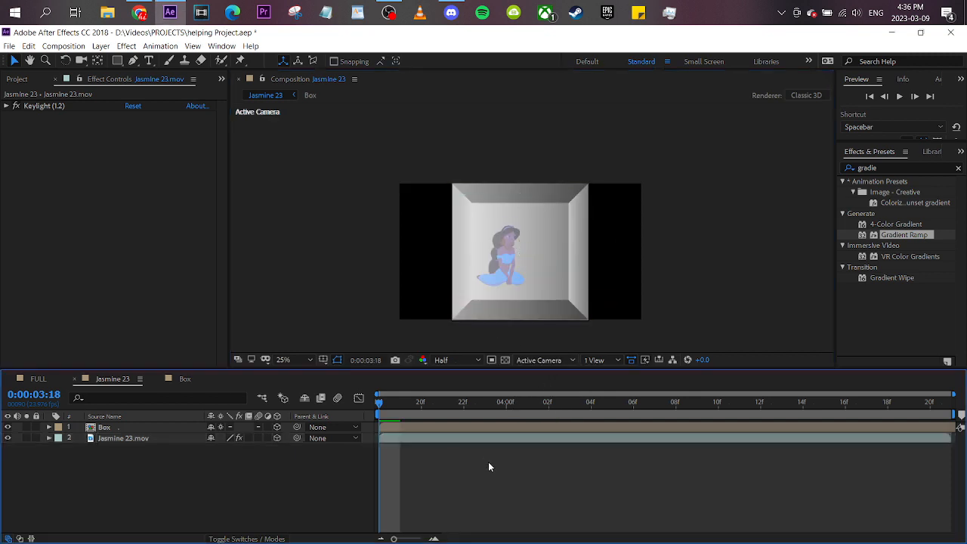
- Set the Box layer's position to 937, 540, -41
{"action": "left_click", "coordinate": [160, 431]}
{"action": "key", "text": "p"}
{"action": "left_click_drag", "start_coordinate": [322, 409], "coordinate": [93, 523]}
{"action": "left_click_drag", "start_coordinate": [256, 439], "coordinate": [470, 346]}
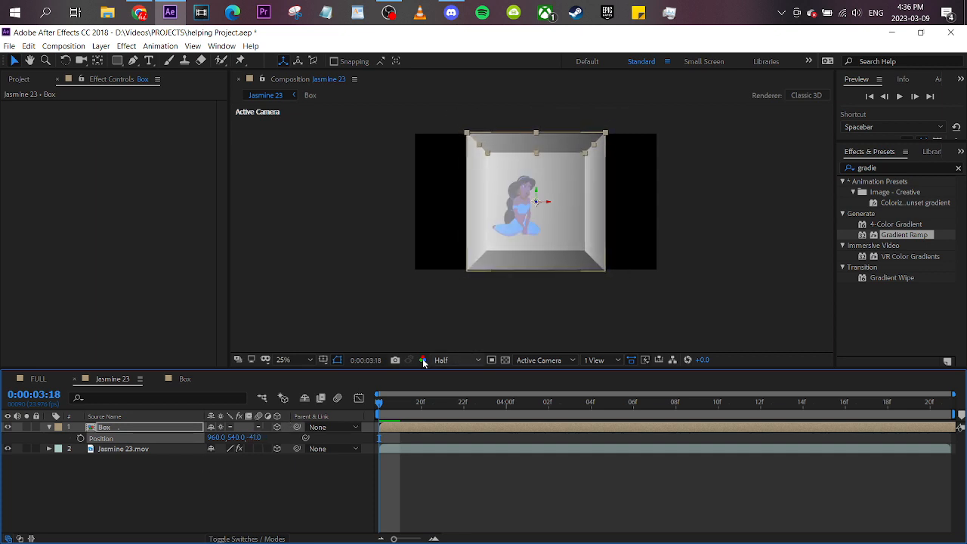
{"action": "left_click_drag", "start_coordinate": [216, 437], "coordinate": [145, 387]}
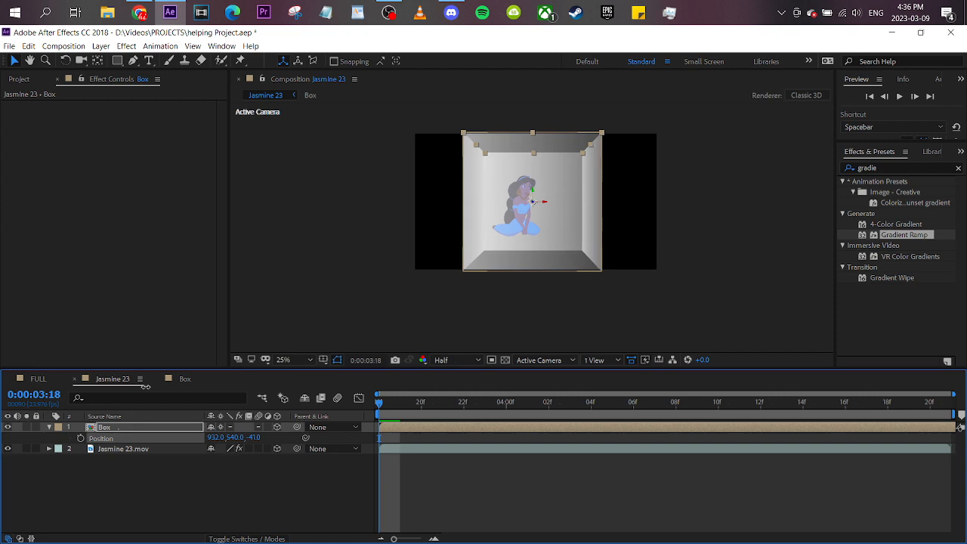
- Check the placement of the Box layer around Jasmine 23.mov from the Top view and return to the Active Camera
{"action": "left_click", "coordinate": [545, 361]}
{"action": "left_click", "coordinate": [532, 417]}
{"action": "scroll", "coordinate": [552, 182], "scroll_direction": "down", "scroll_amount": 1}
{"action": "scroll", "coordinate": [553, 184], "scroll_direction": "up", "scroll_amount": 1}
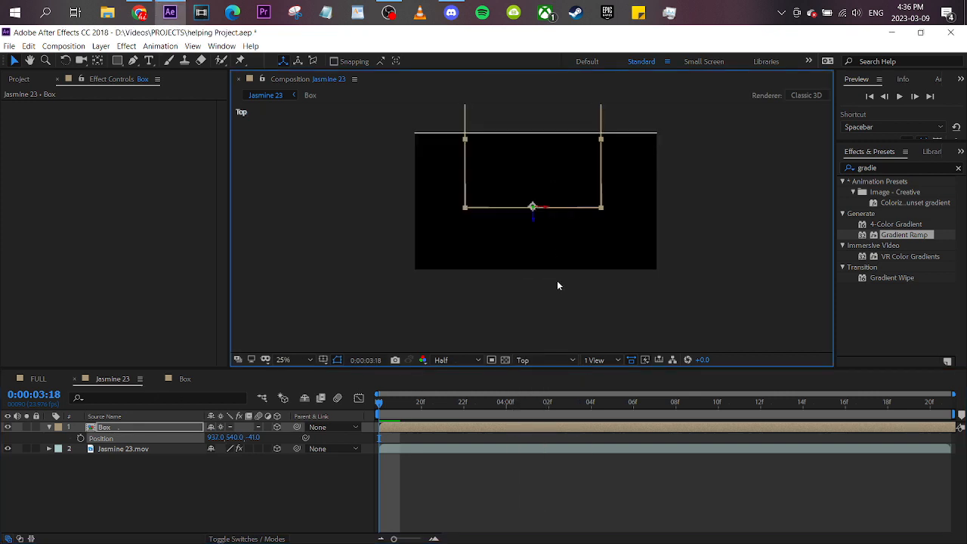
{"action": "left_click", "coordinate": [544, 361]}
{"action": "left_click", "coordinate": [547, 375]}
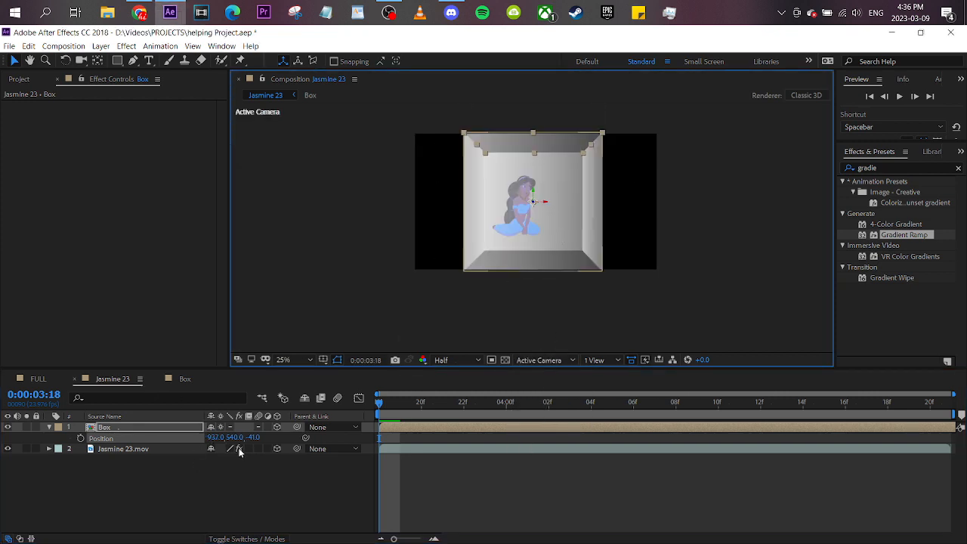
- Move Jasmine 23.mov down and to the right so the character sits on the box's floor
{"action": "left_click", "coordinate": [174, 441]}
{"action": "left_click", "coordinate": [49, 428]}
{"action": "left_click", "coordinate": [141, 438]}
{"action": "left_click_drag", "start_coordinate": [512, 225], "coordinate": [527, 259]}
{"action": "left_click", "coordinate": [582, 159]}
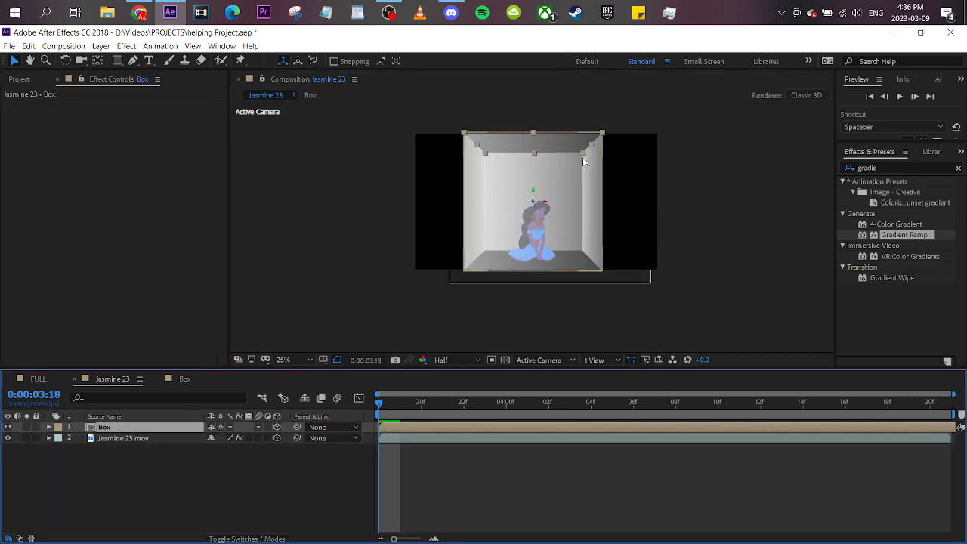
- In the Top view, shrink the Box layer to about 50.4% width and 40% depth around the character and return to the Active Camera
{"action": "left_click_drag", "start_coordinate": [604, 131], "coordinate": [590, 140]}
{"action": "key", "text": "ctrl+z"}
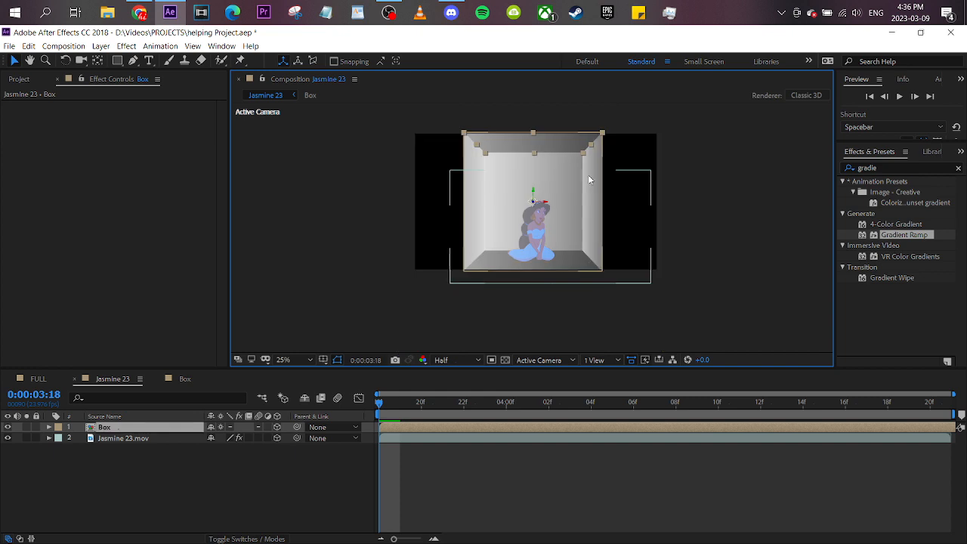
{"action": "left_click", "coordinate": [540, 360]}
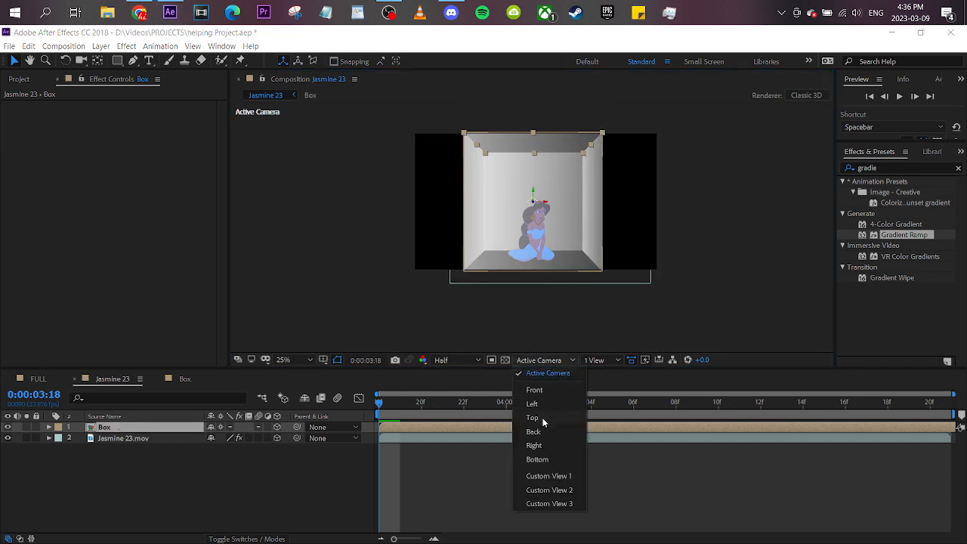
{"action": "left_click", "coordinate": [543, 418]}
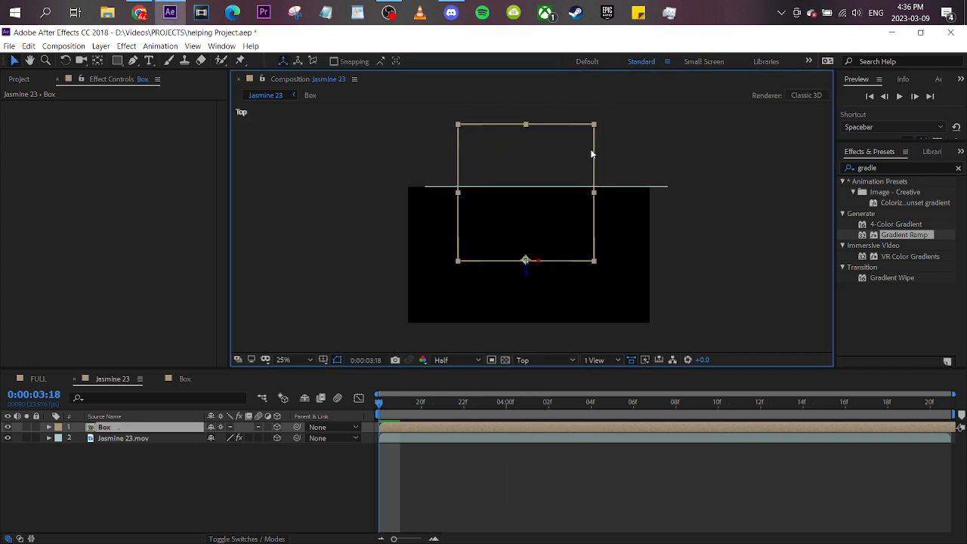
{"action": "left_click_drag", "start_coordinate": [595, 130], "coordinate": [560, 207]}
{"action": "left_click", "coordinate": [546, 359]}
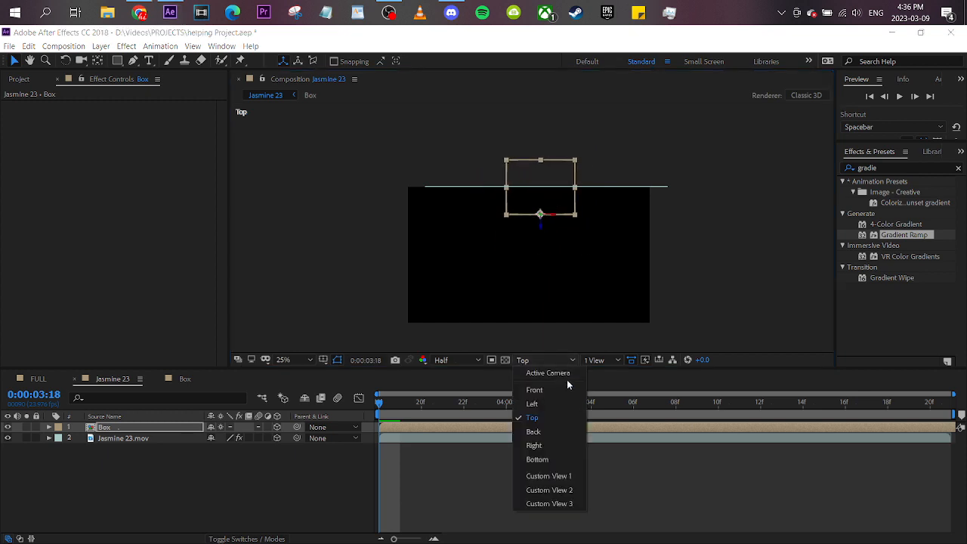
{"action": "left_click", "coordinate": [551, 310]}
{"action": "scroll", "coordinate": [581, 249], "scroll_direction": "up", "scroll_amount": 2}
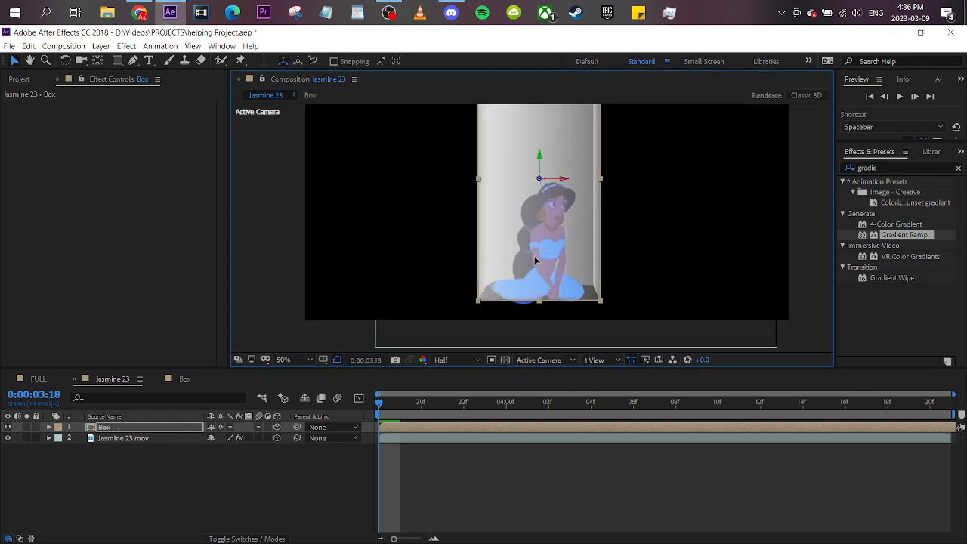
{"action": "scroll", "coordinate": [531, 261], "scroll_direction": "down", "scroll_amount": 2}
{"action": "left_click", "coordinate": [441, 457]}
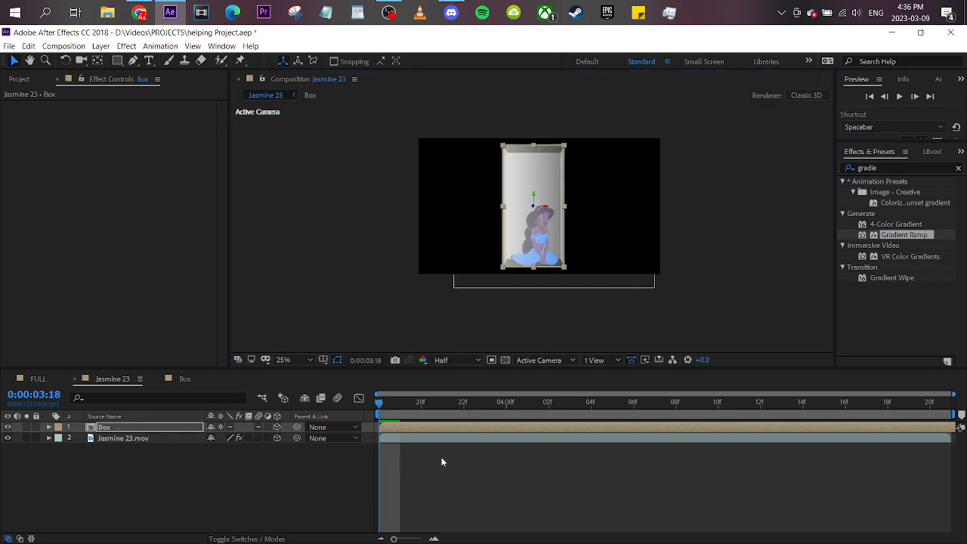
- Nudge the Box layer slightly down around the character, reveal its Scale and undo a trial change to that scale
{"action": "left_click", "coordinate": [541, 362]}
{"action": "left_click", "coordinate": [549, 371]}
{"action": "left_click", "coordinate": [167, 427]}
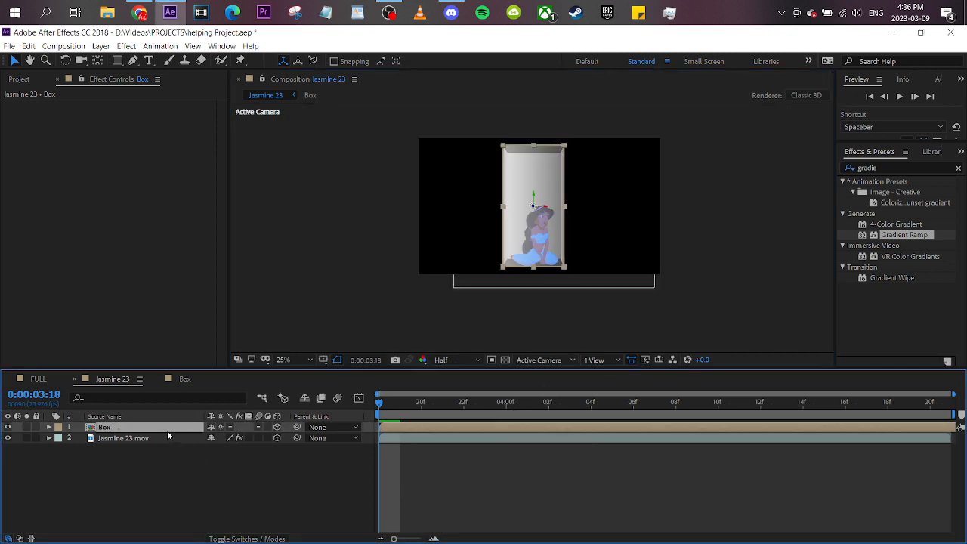
{"action": "left_click_drag", "start_coordinate": [548, 257], "coordinate": [550, 261]}
{"action": "key", "text": "s"}
{"action": "left_click_drag", "start_coordinate": [249, 438], "coordinate": [290, 443]}
{"action": "key", "text": "ctrl+z"}
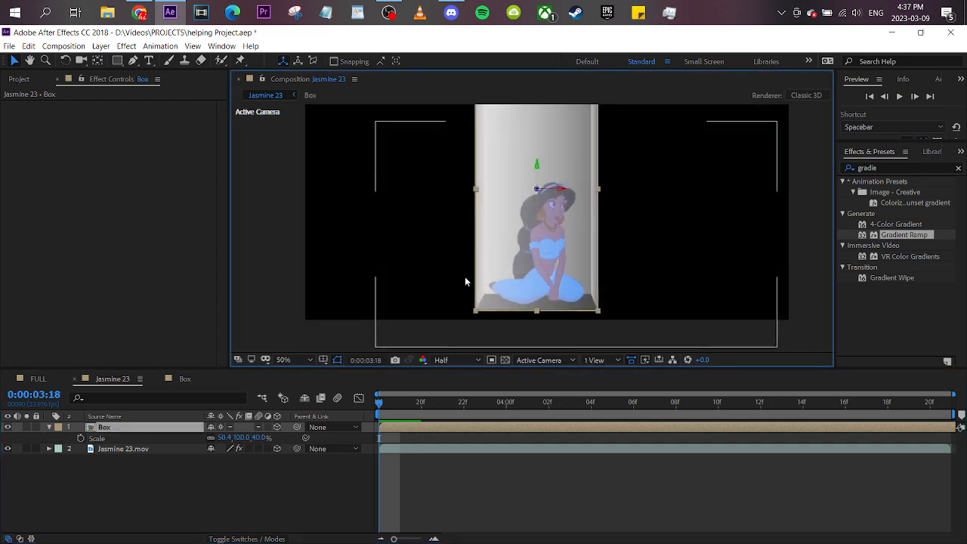
{"action": "scroll", "coordinate": [464, 278], "scroll_direction": "down", "scroll_amount": 2}
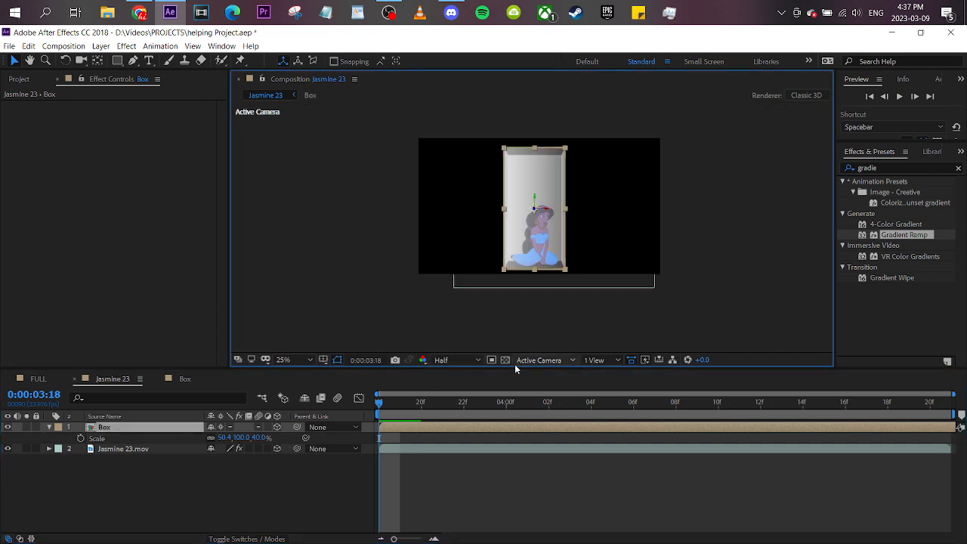
{"action": "key", "text": "r"}
{"action": "left_click_drag", "start_coordinate": [225, 459], "coordinate": [242, 459]}
{"action": "key", "text": "ctrl+z"}
- In the Top view, move the Box layer's anchor point back to the middle of the box's depth and return to the Active Camera
{"action": "left_click", "coordinate": [543, 361]}
{"action": "left_click", "coordinate": [534, 416]}
{"action": "scroll", "coordinate": [529, 295], "scroll_direction": "up", "scroll_amount": 2}
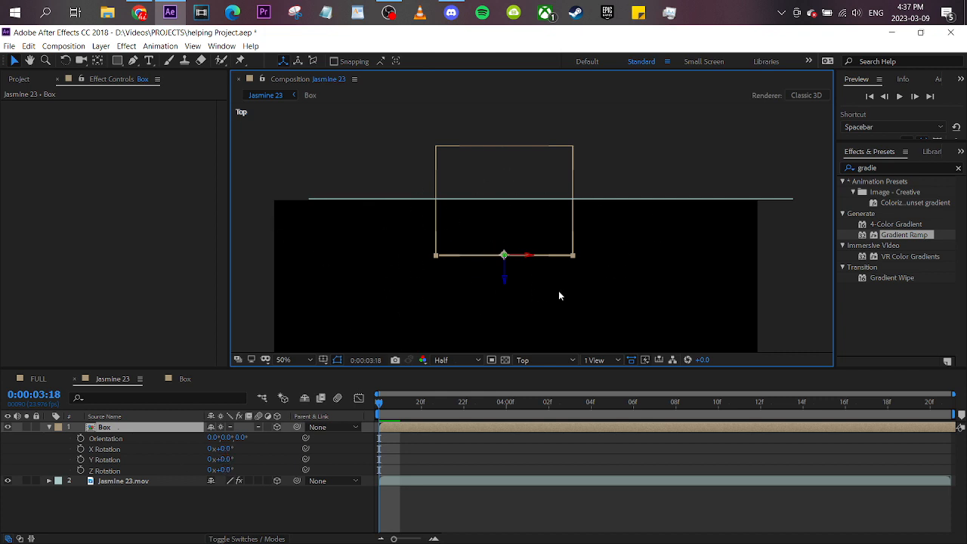
{"action": "left_click", "coordinate": [195, 469]}
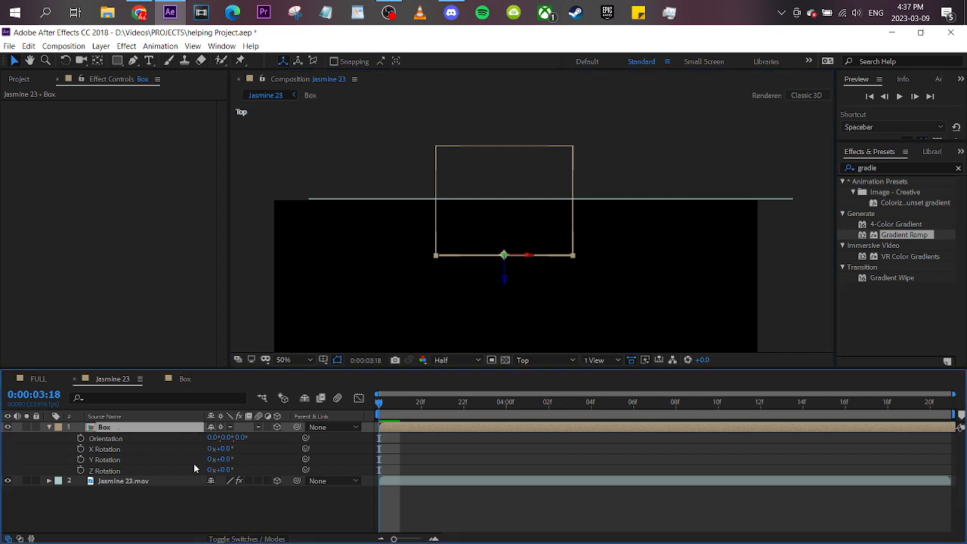
{"action": "key", "text": "c"}
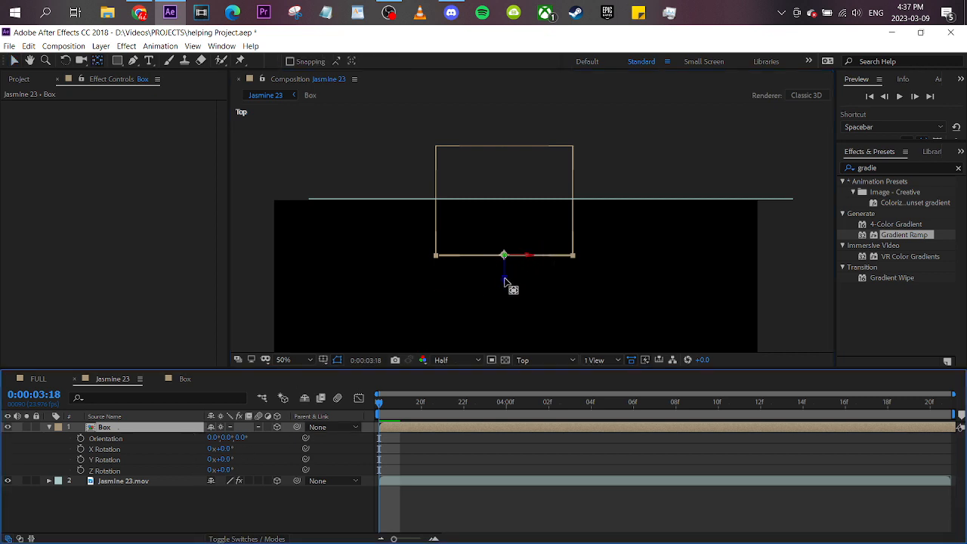
{"action": "left_click", "coordinate": [506, 249]}
{"action": "left_click_drag", "start_coordinate": [506, 211], "coordinate": [506, 150]}
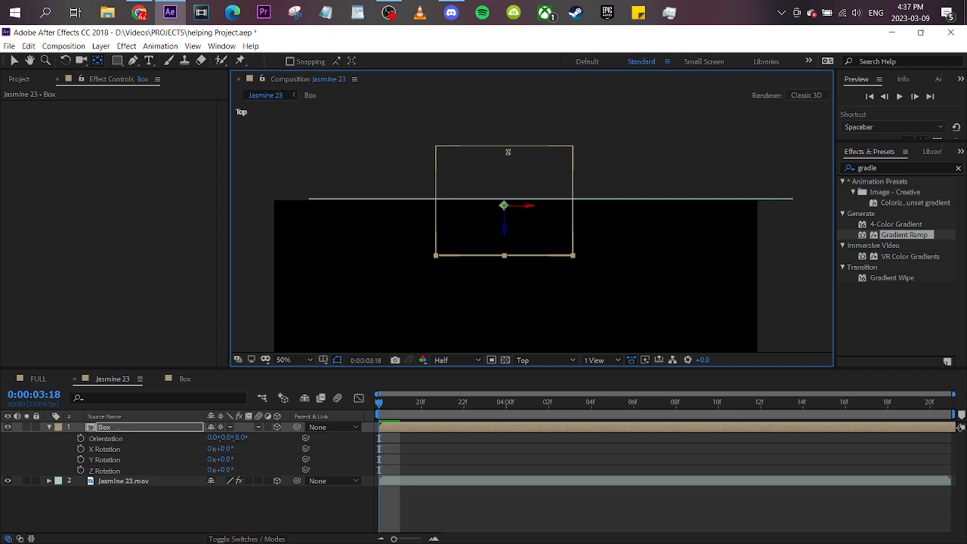
{"action": "left_click", "coordinate": [539, 357]}
{"action": "left_click", "coordinate": [563, 361]}
{"action": "left_click", "coordinate": [551, 360]}
{"action": "left_click", "coordinate": [555, 379]}
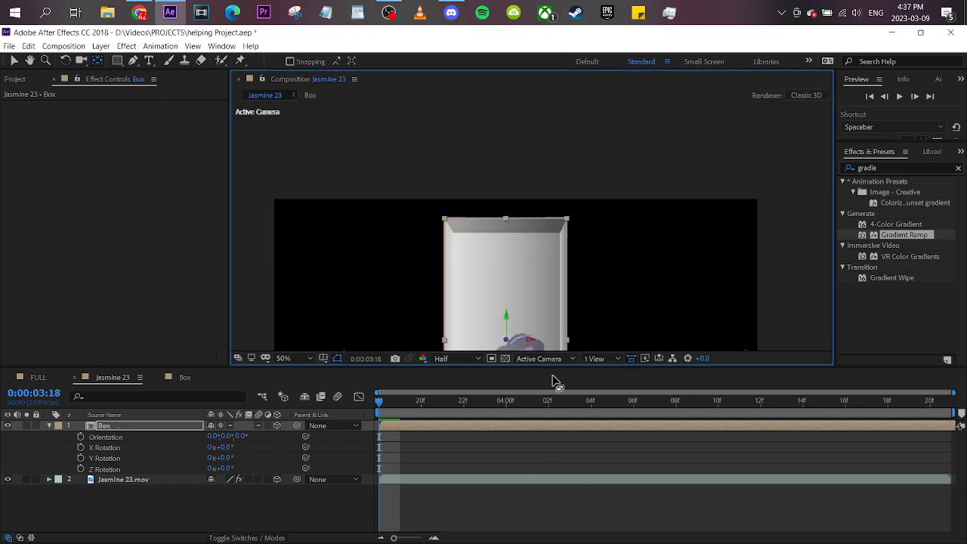
- Rotate the Box layer around Y on its centered anchor point
{"action": "left_click", "coordinate": [14, 60]}
{"action": "left_click_drag", "start_coordinate": [223, 457], "coordinate": [276, 451]}
{"action": "left_click_drag", "start_coordinate": [537, 268], "coordinate": [529, 194]}
- Unlink the Box layer's scale dimensions and set its Z scale to 56%
{"action": "key", "text": "s"}
{"action": "left_click", "coordinate": [212, 436]}
{"action": "left_click_drag", "start_coordinate": [228, 438], "coordinate": [270, 436]}
{"action": "key", "text": "ctrl+z"}
{"action": "scroll", "coordinate": [455, 320], "scroll_direction": "down", "scroll_amount": 2}
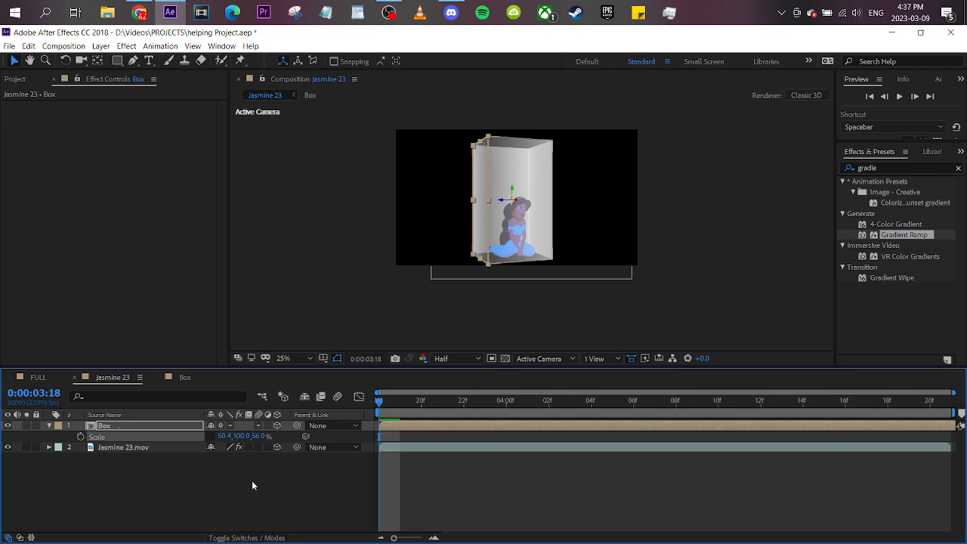
{"action": "left_click", "coordinate": [253, 485]}
- Adjust the Box layer's Y Rotation so one vertical corner of the box faces the camera
{"action": "left_click", "coordinate": [180, 427]}
{"action": "key", "text": "r"}
{"action": "left_click_drag", "start_coordinate": [231, 458], "coordinate": [73, 454]}
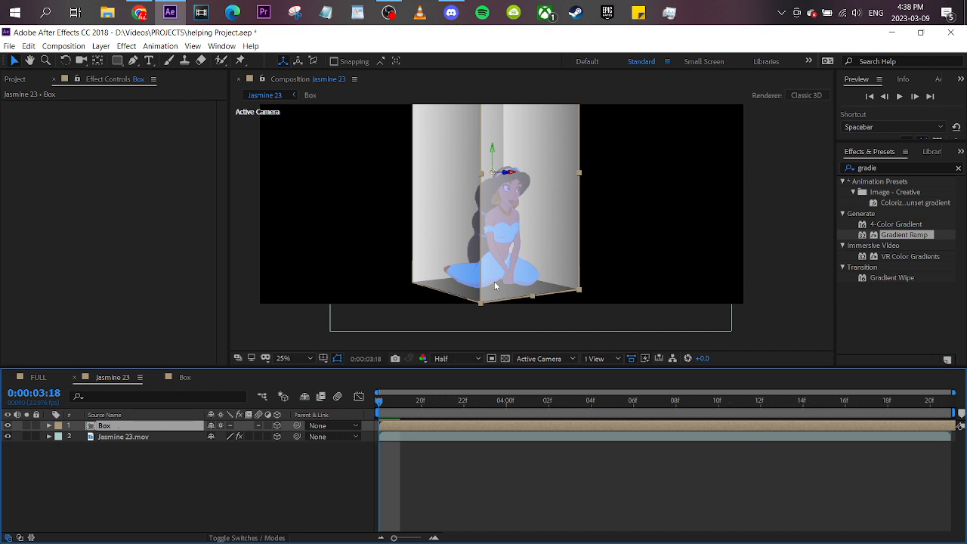
- Open the Box composition, move the layer 4 solid's Gradient Ramp end point outward and its start point inward, and check the box in Jasmine 23
{"action": "scroll", "coordinate": [494, 281], "scroll_direction": "down", "scroll_amount": 2}
{"action": "double_click", "coordinate": [172, 427]}
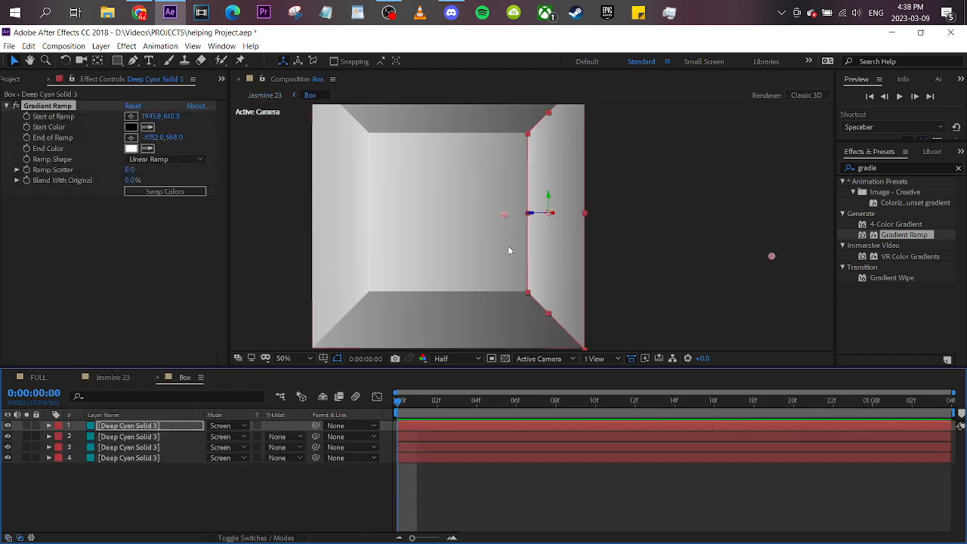
{"action": "scroll", "coordinate": [513, 261], "scroll_direction": "down", "scroll_amount": 2}
{"action": "left_click", "coordinate": [50, 106]}
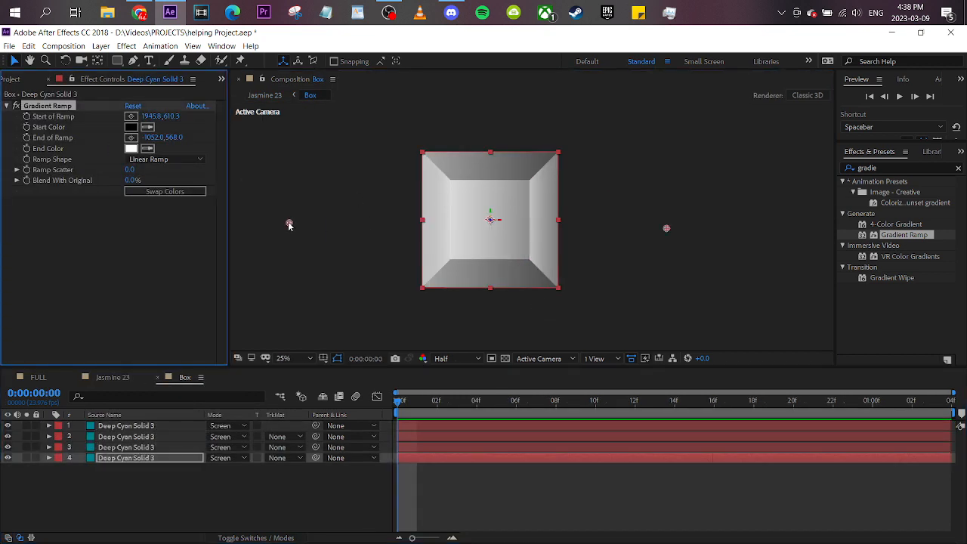
{"action": "left_click_drag", "start_coordinate": [289, 225], "coordinate": [237, 221]}
{"action": "left_click_drag", "start_coordinate": [667, 228], "coordinate": [555, 230]}
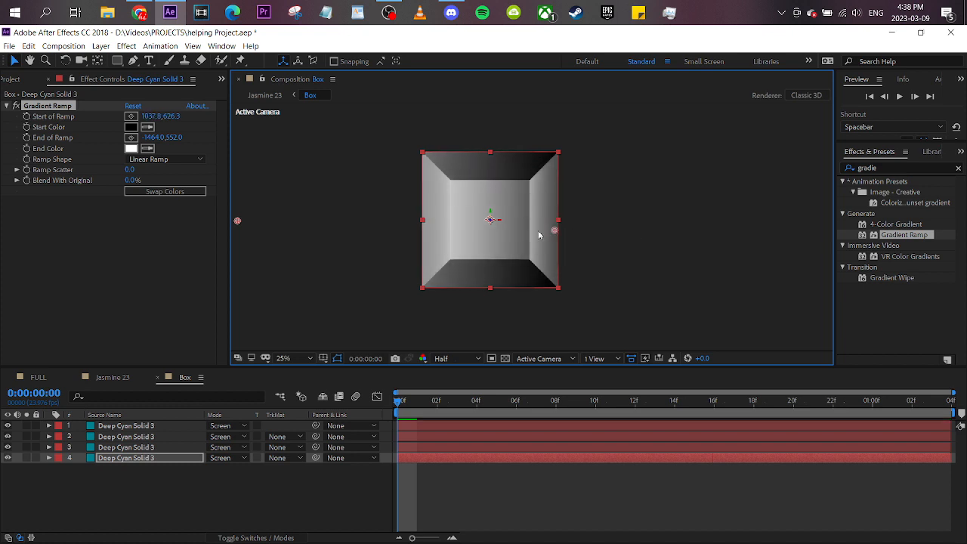
{"action": "left_click", "coordinate": [124, 375]}
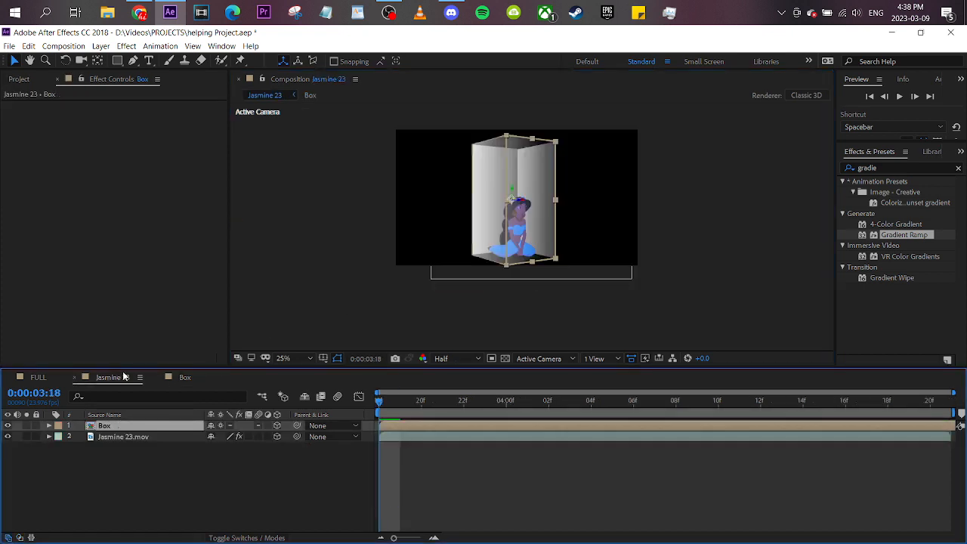
- Try spreading layer 4's gradient with the ramp start at about 2194, 542 and the end at about -800, 572, comparing it in Jasmine 23
{"action": "left_click", "coordinate": [175, 378]}
{"action": "left_click_drag", "start_coordinate": [241, 221], "coordinate": [312, 223]}
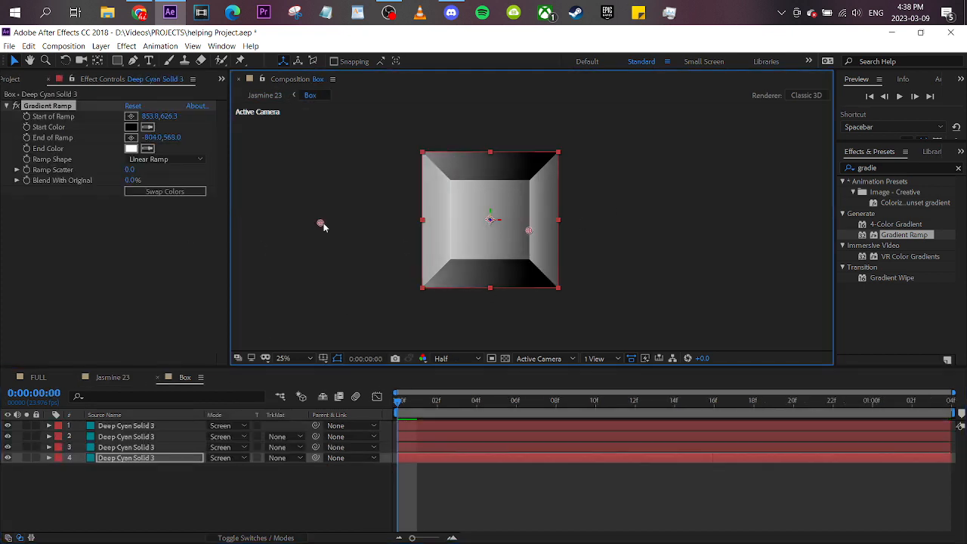
{"action": "left_click_drag", "start_coordinate": [529, 229], "coordinate": [697, 219]}
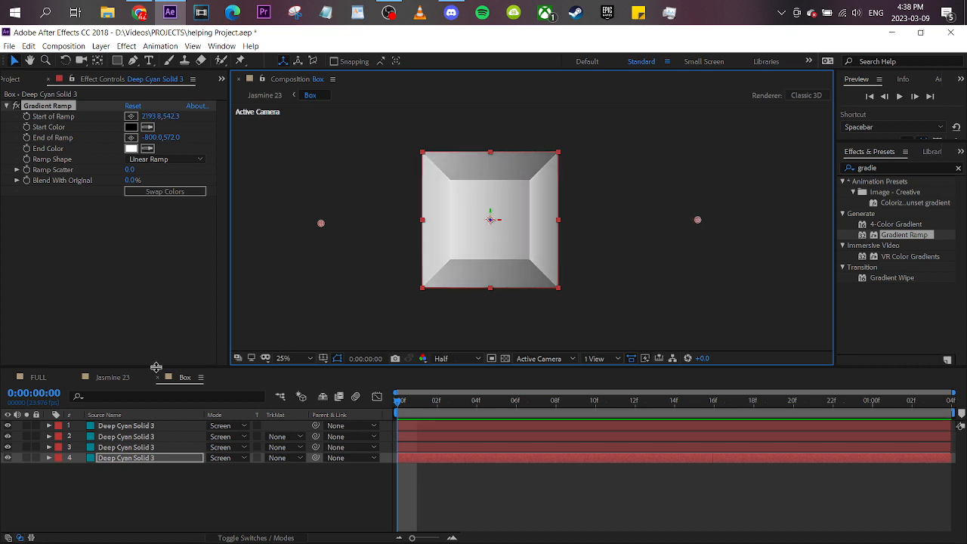
{"action": "left_click", "coordinate": [112, 377]}
{"action": "left_click", "coordinate": [184, 377]}
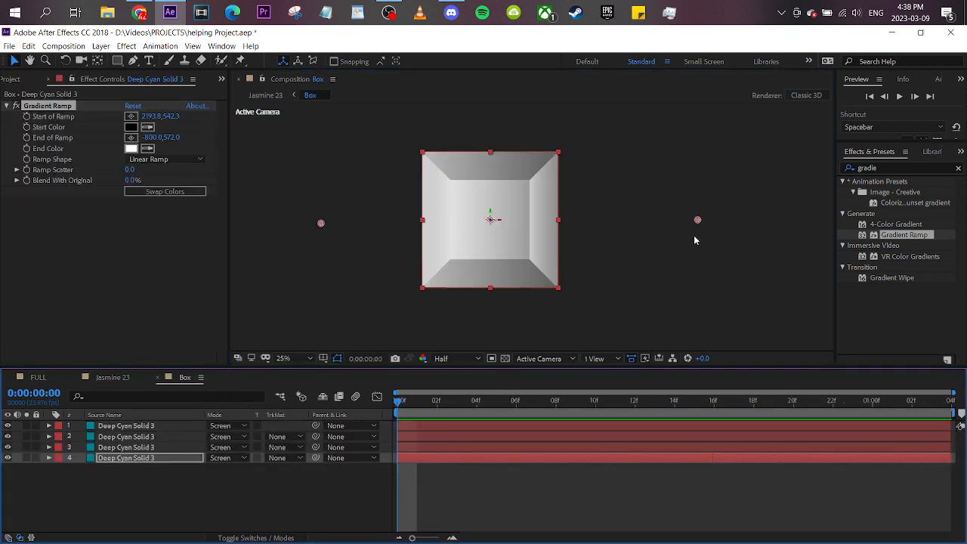
- Reverse layer 4's gradient with the ramp start at about -706, 666 and the end at about 2744, 664, and view Jasmine 23 fitted to the viewer
{"action": "mouse_move", "coordinate": [689, 221]}
{"action": "left_mouse_down"}
{"action": "mouse_move", "coordinate": [388, 287]}
{"action": "mouse_move", "coordinate": [375, 275]}
{"action": "left_mouse_up"}
{"action": "mouse_move", "coordinate": [323, 224]}
{"action": "left_mouse_down"}
{"action": "mouse_move", "coordinate": [499, 204]}
{"action": "mouse_move", "coordinate": [620, 268]}
{"action": "mouse_move", "coordinate": [732, 242]}
{"action": "left_mouse_up"}
{"action": "mouse_move", "coordinate": [387, 274]}
{"action": "left_mouse_down"}
{"action": "mouse_move", "coordinate": [350, 236]}
{"action": "mouse_move", "coordinate": [338, 238]}
{"action": "left_mouse_up"}
{"action": "left_click_drag", "start_coordinate": [734, 243], "coordinate": [769, 237]}
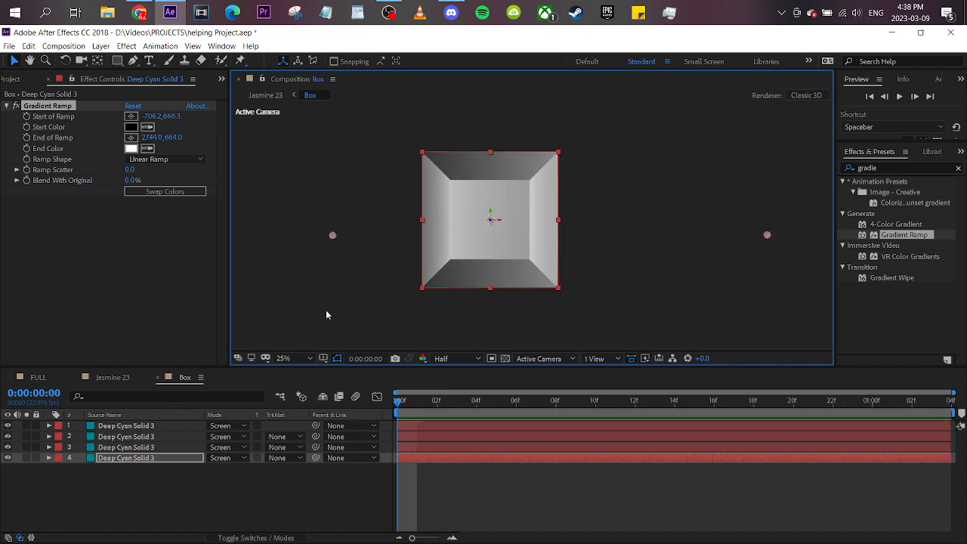
{"action": "left_click", "coordinate": [145, 377]}
{"action": "left_click_drag", "start_coordinate": [431, 405], "coordinate": [280, 421]}
{"action": "left_click", "coordinate": [293, 359]}
{"action": "left_click", "coordinate": [288, 200]}
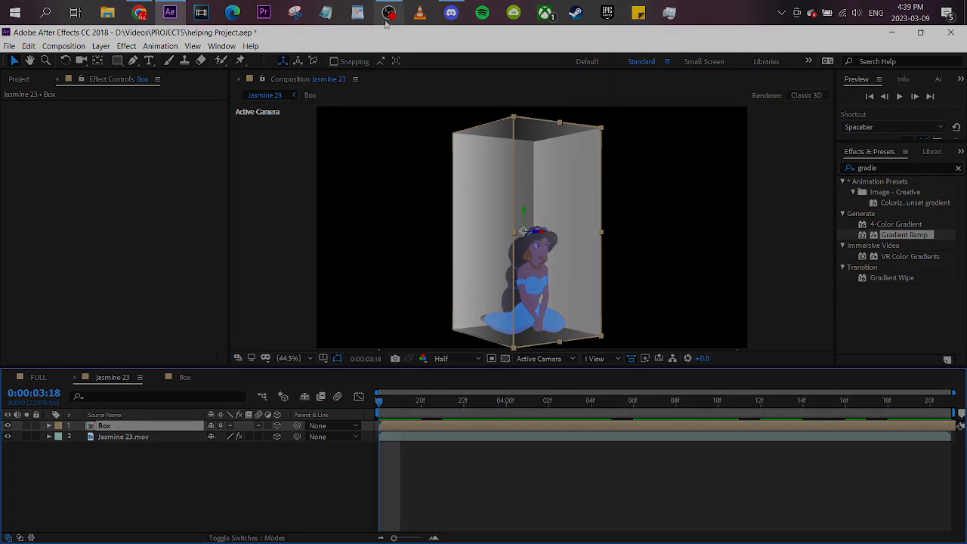